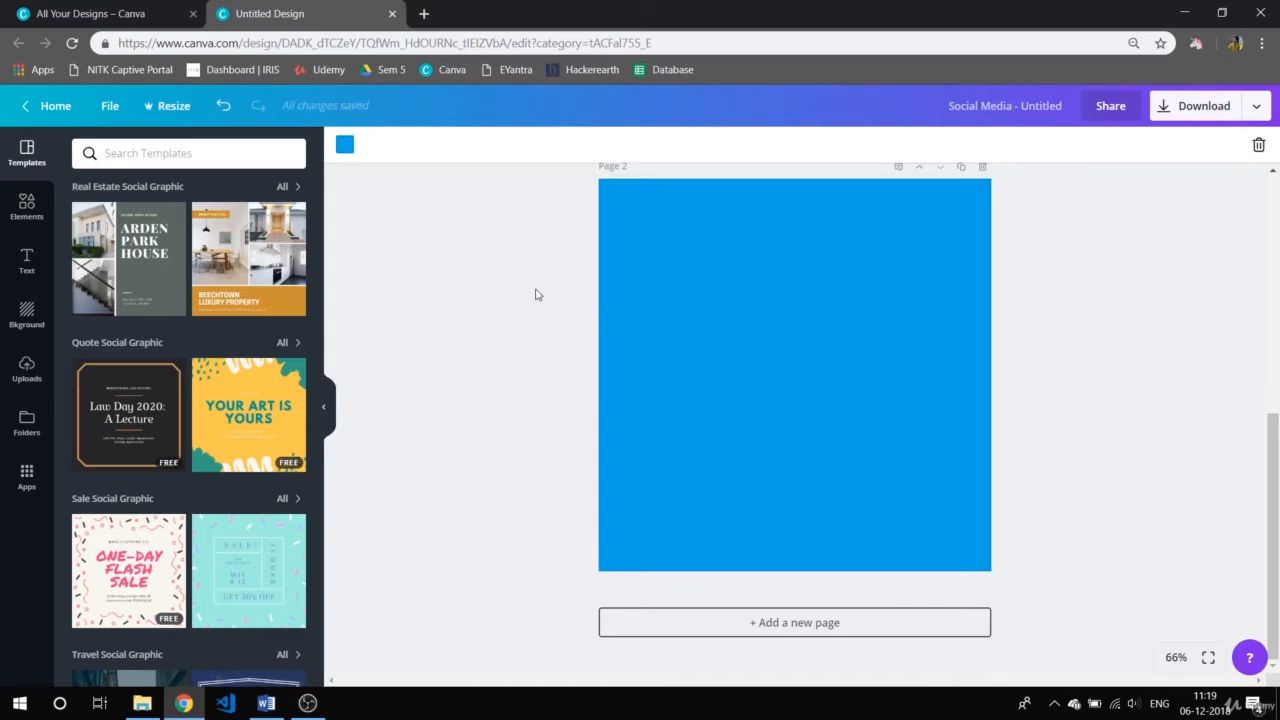
# Look over the element categories, open the complete Free Photos collection, and browse it to the orange canyon photo.
pyautogui.click(29, 210)
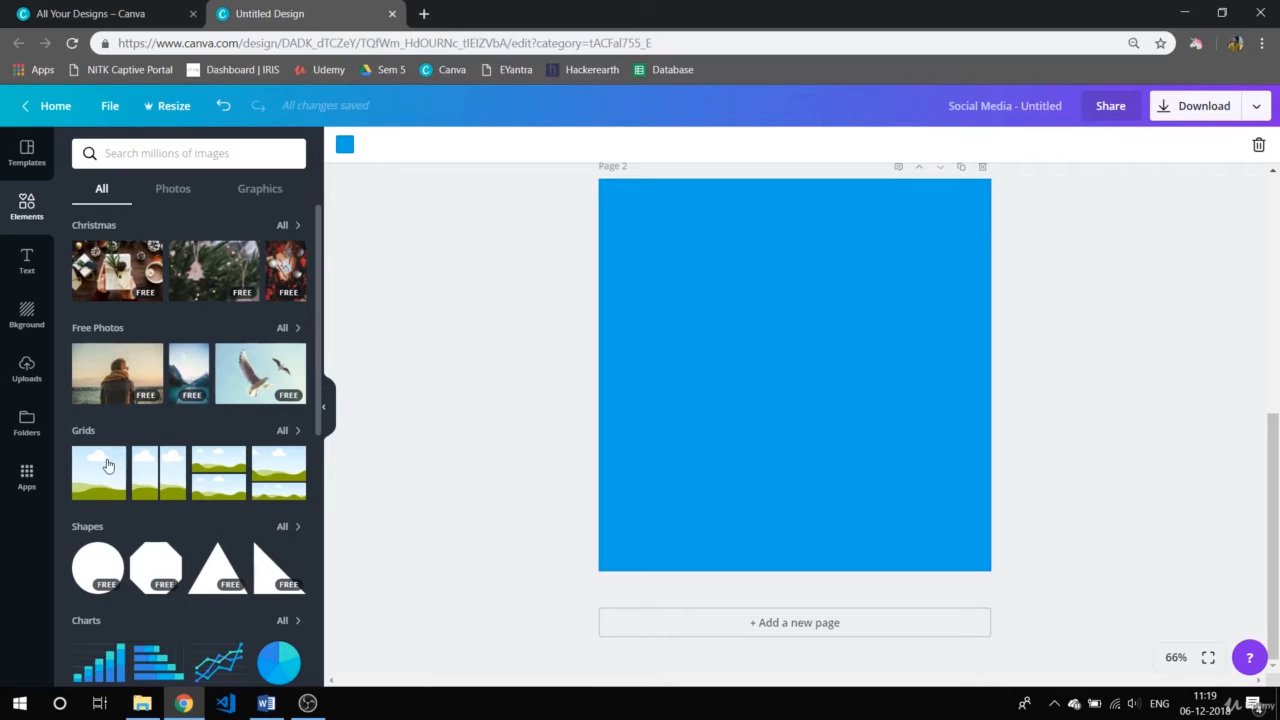
pyautogui.scroll(-2, 108, 466)
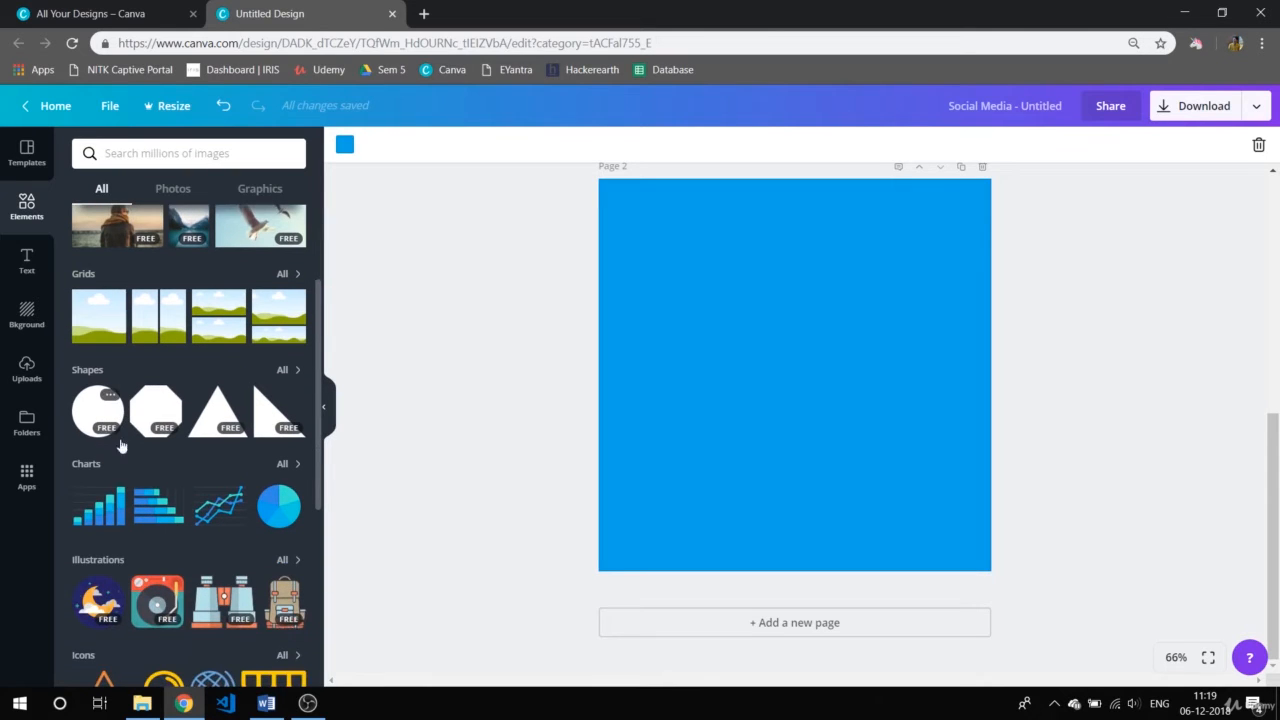
pyautogui.scroll(-3, 112, 492)
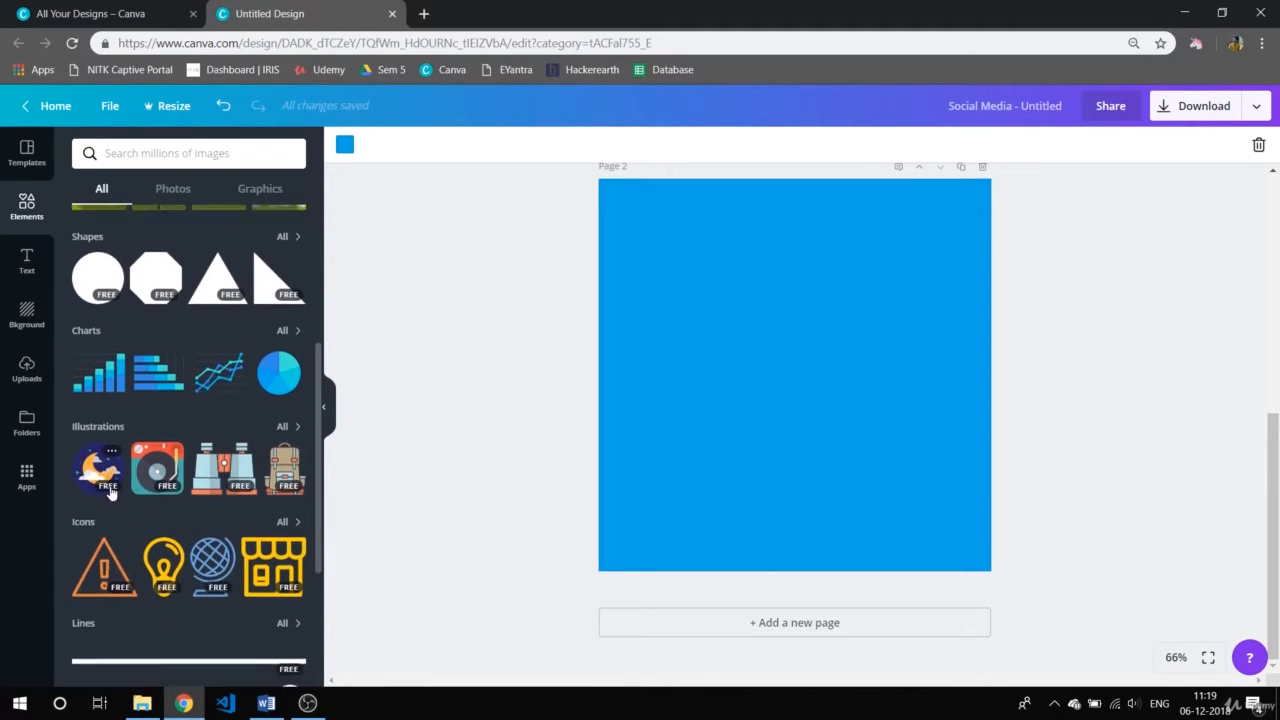
pyautogui.scroll(-2, 112, 490)
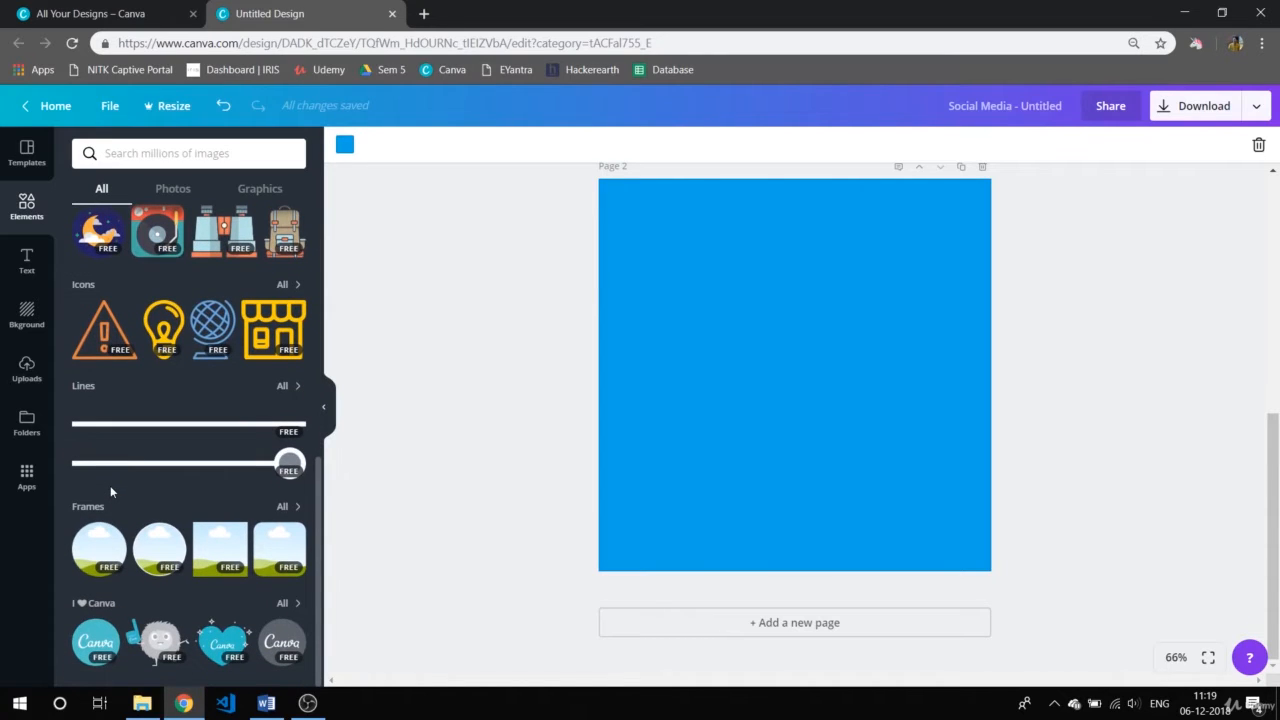
pyautogui.scroll(5, 110, 485)
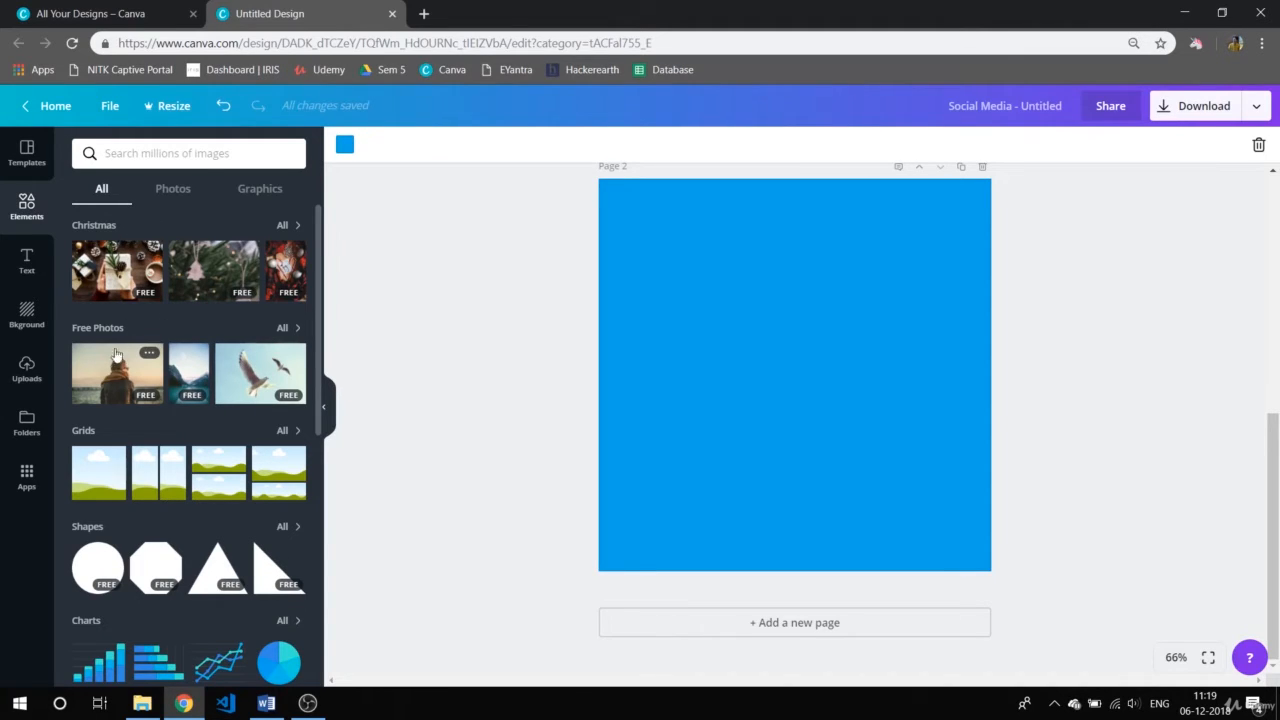
pyautogui.click(287, 330)
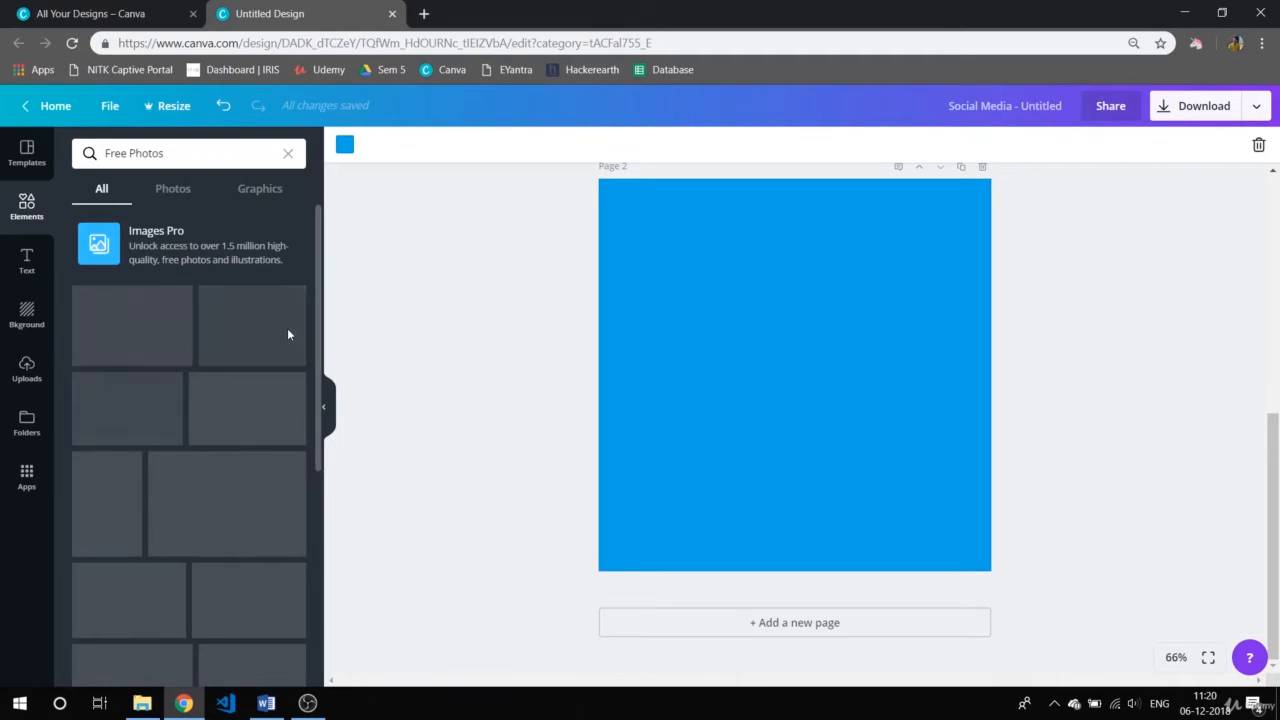
pyautogui.scroll(-10, 174, 451)
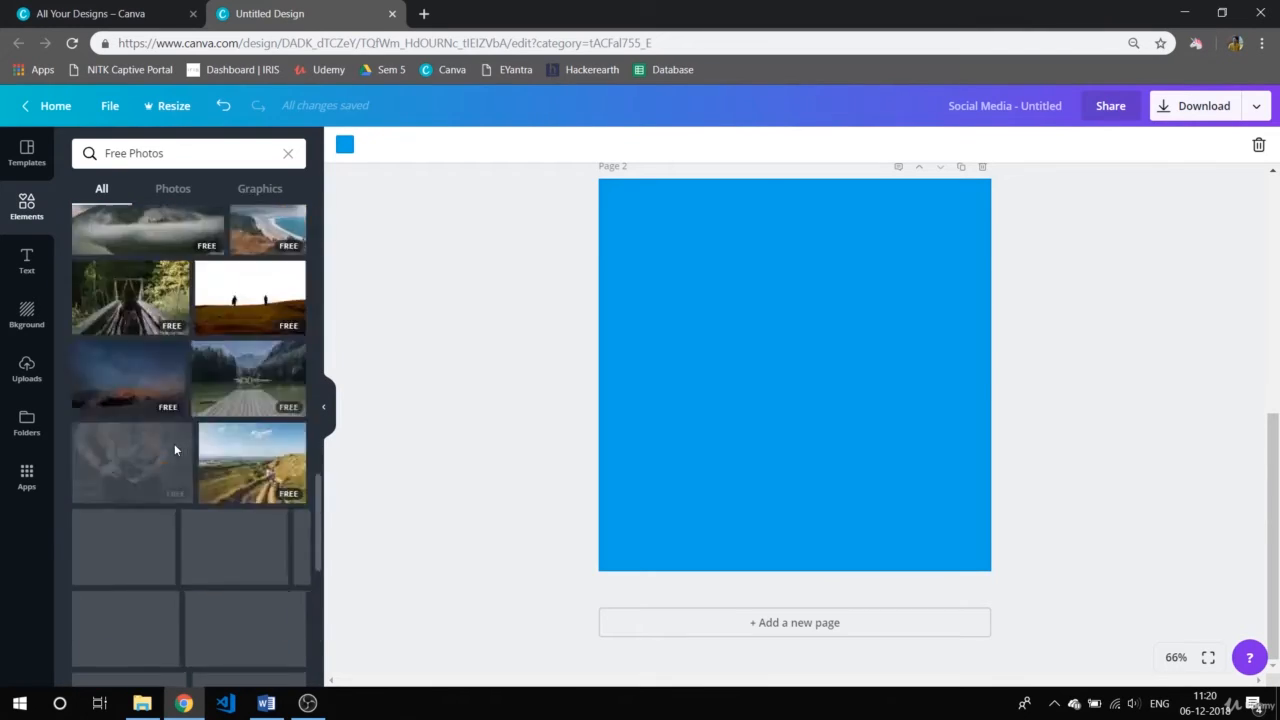
pyautogui.scroll(3, 175, 450)
pyautogui.scroll(-2, 175, 450)
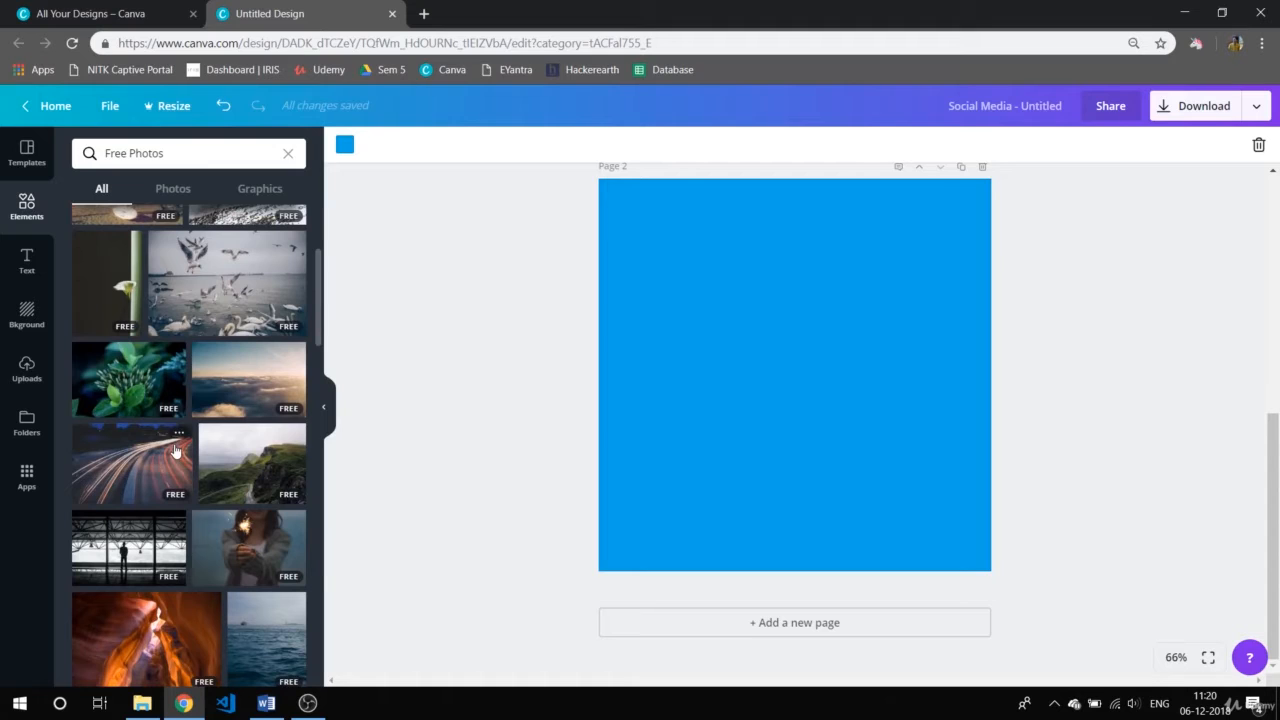
pyautogui.scroll(-2, 175, 451)
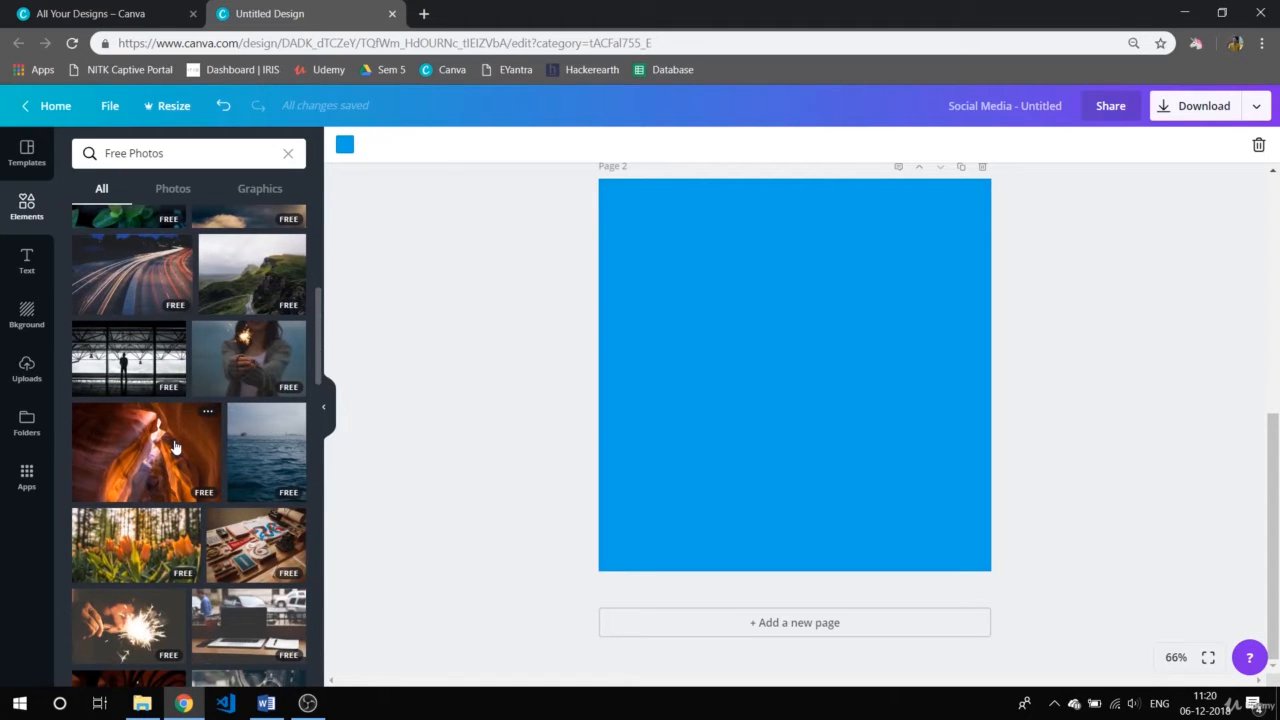
# Add the orange canyon photo to page 2 and move it slightly higher on the blue background.
pyautogui.click(175, 447)
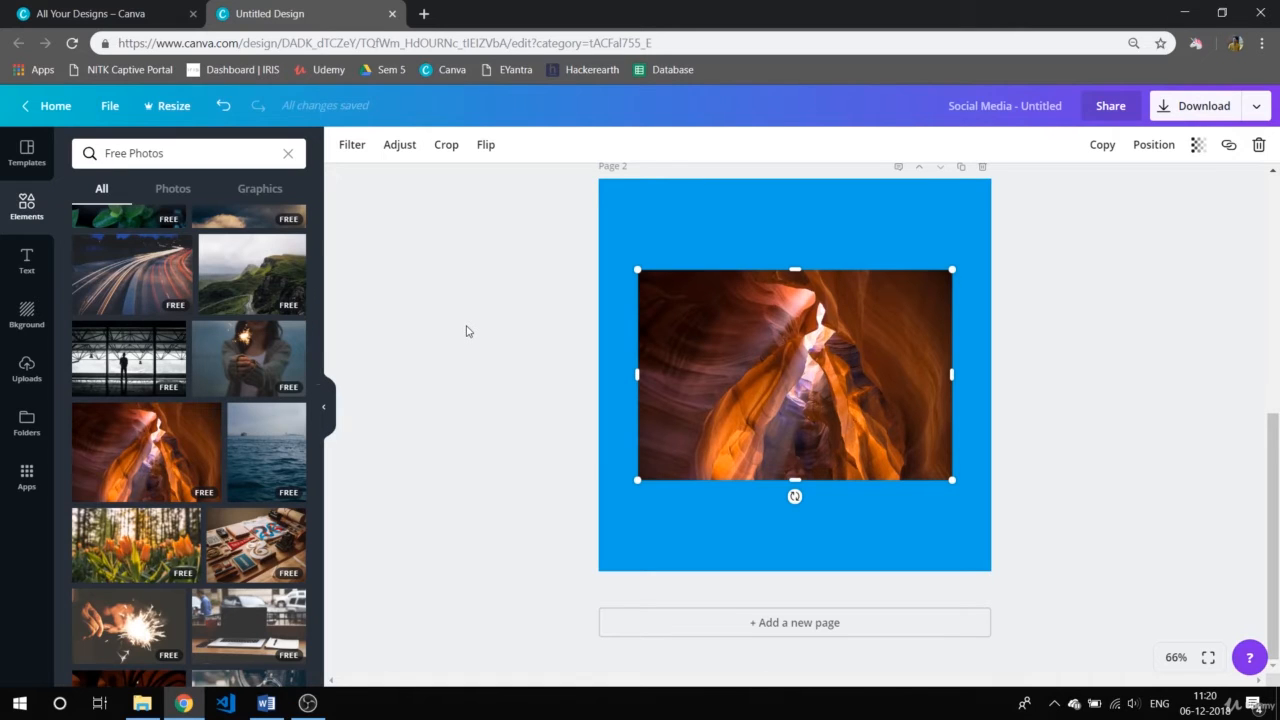
pyautogui.scroll(2, 467, 331)
pyautogui.scroll(-2, 467, 331)
pyautogui.click(466, 331)
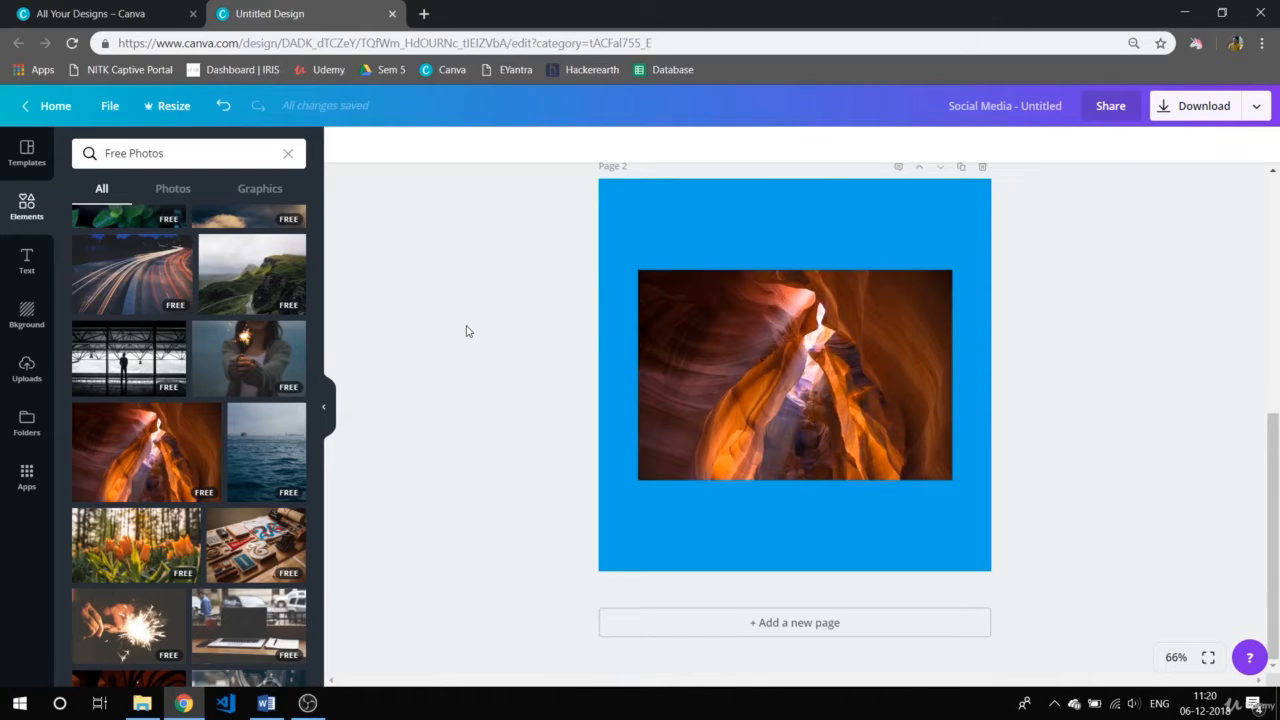
pyautogui.click(836, 426)
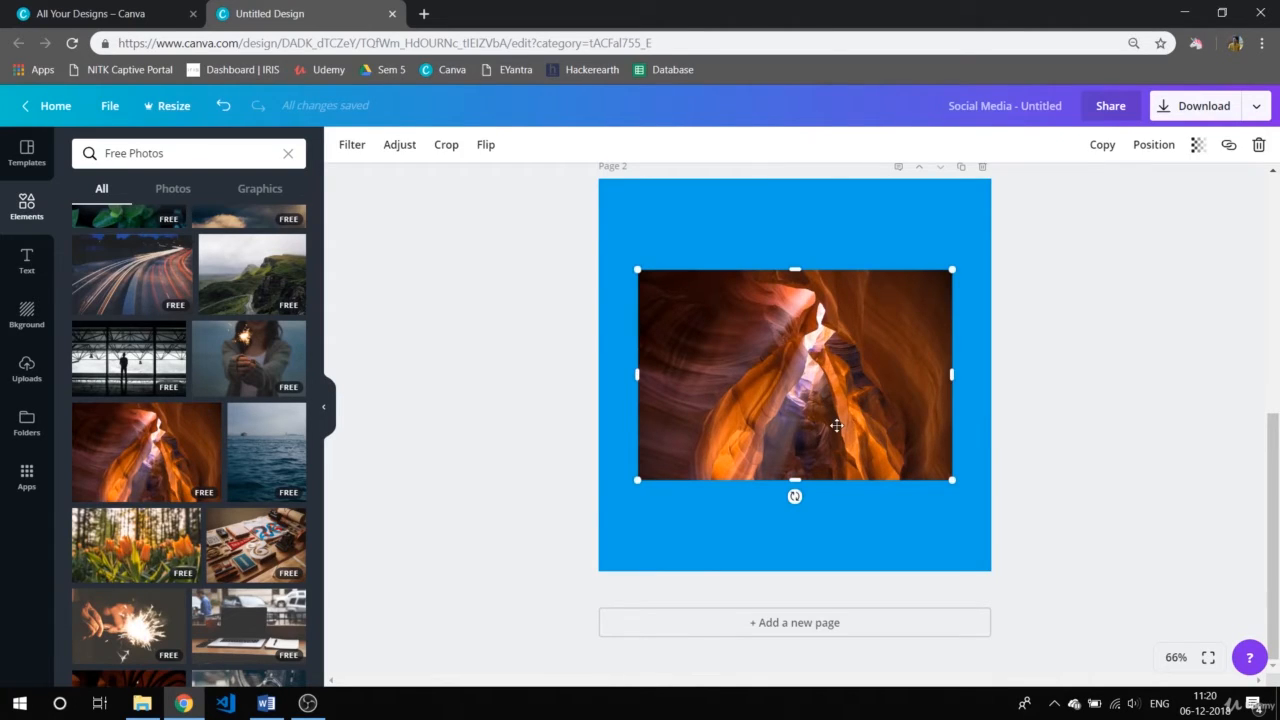
pyautogui.scroll(1, 836, 426)
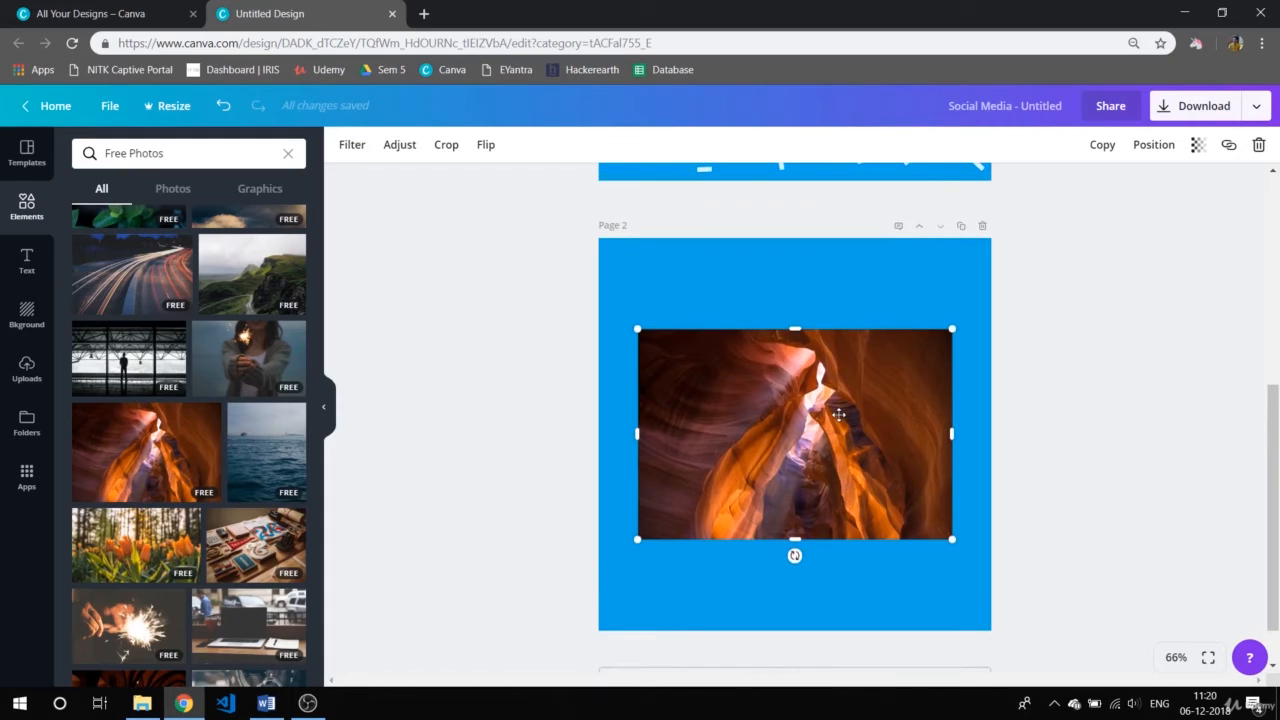
pyautogui.moveTo(839, 411)
pyautogui.mouseDown()
pyautogui.moveTo(848, 335)
pyautogui.moveTo(801, 326)
pyautogui.moveTo(840, 395)
pyautogui.mouseUp()
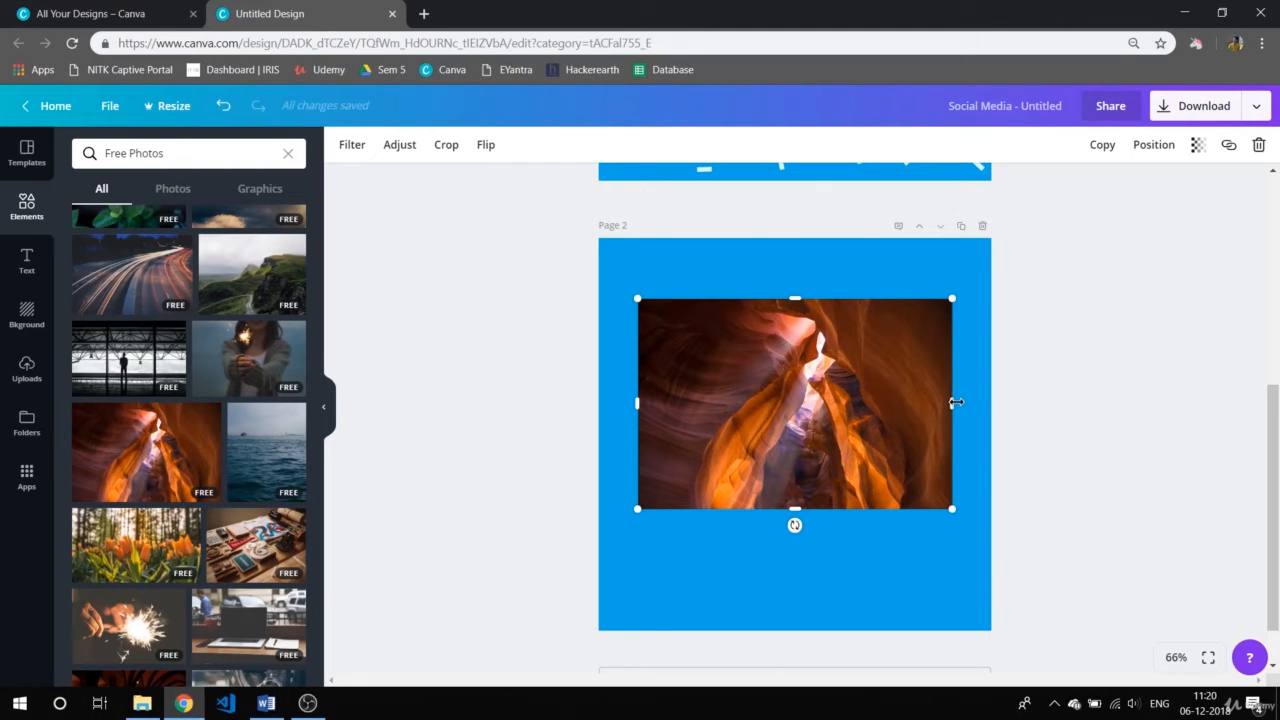
# Crop the canyon photo from its right, top and left edges to a small square, and delete it from page 2.
pyautogui.moveTo(956, 402); pyautogui.dragTo(894, 407)
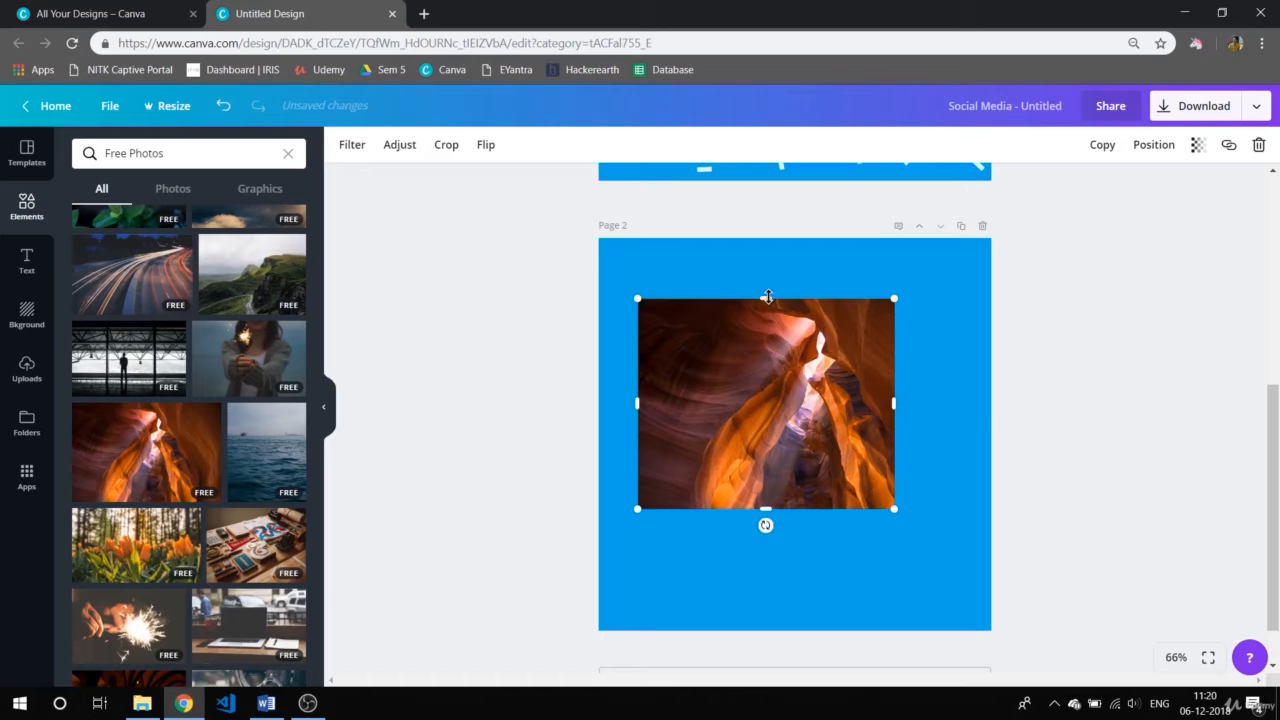
pyautogui.moveTo(766, 297); pyautogui.dragTo(766, 398)
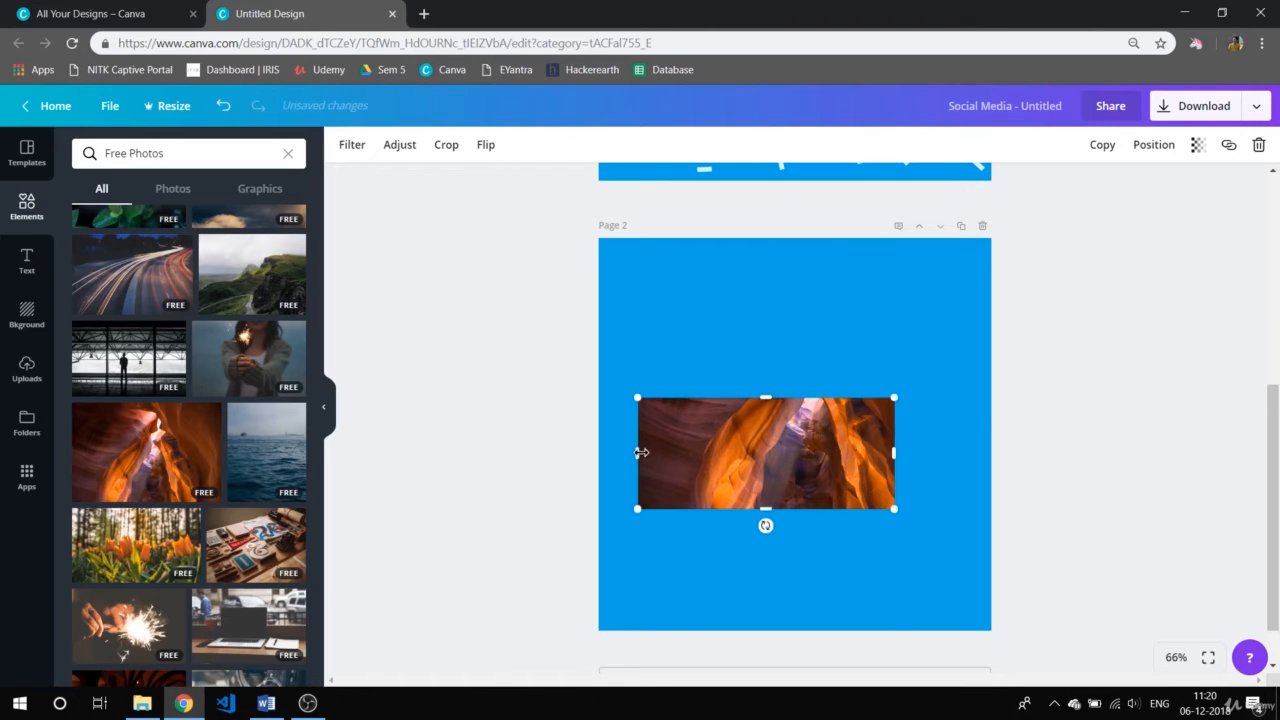
pyautogui.moveTo(640, 453); pyautogui.dragTo(784, 453)
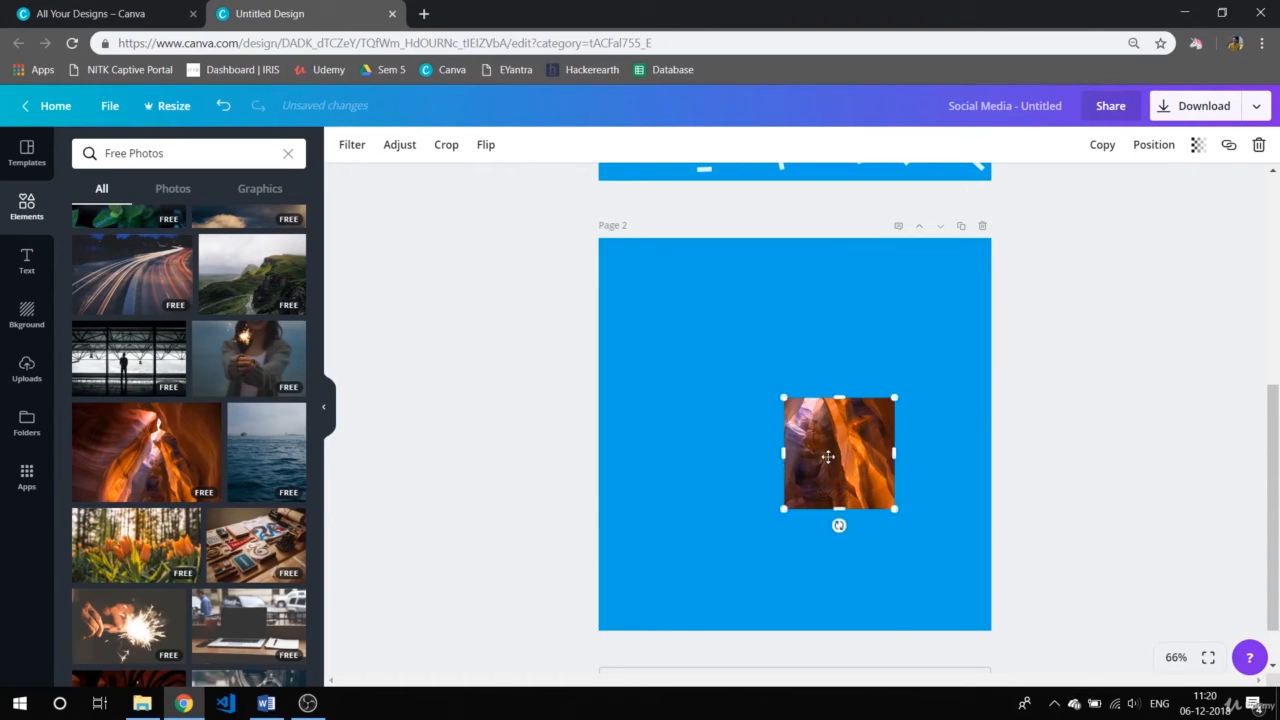
pyautogui.press('Delete')
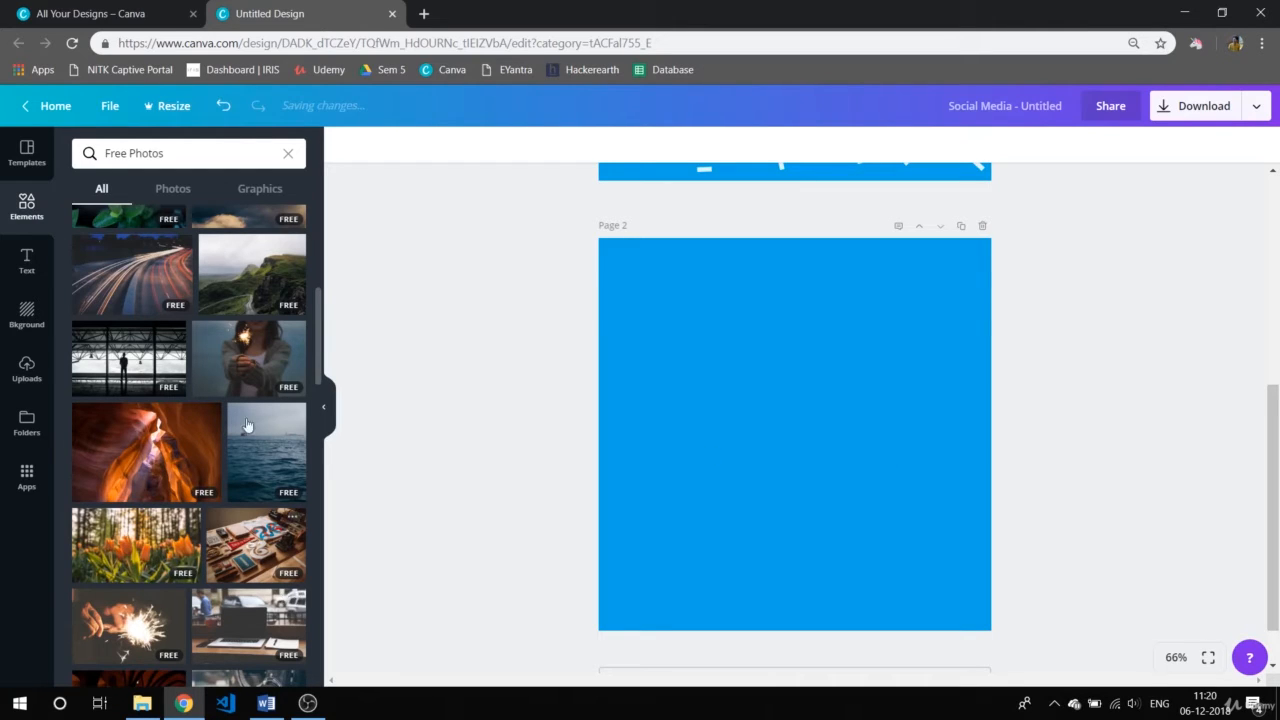
# Add the wooden desk photo with the printed T-shirt to page 2 and crop all four sides down to the shirt.
pyautogui.click(256, 545)
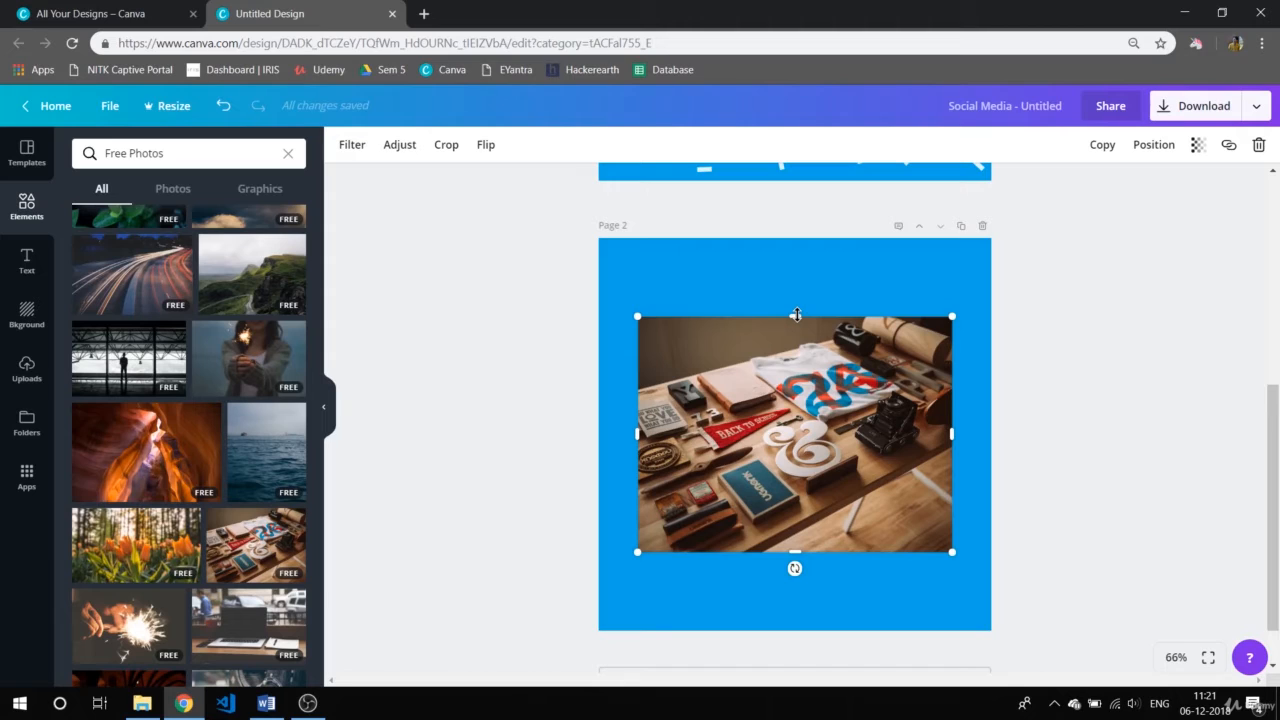
pyautogui.moveTo(797, 315); pyautogui.dragTo(797, 349)
pyautogui.moveTo(794, 551); pyautogui.dragTo(811, 421)
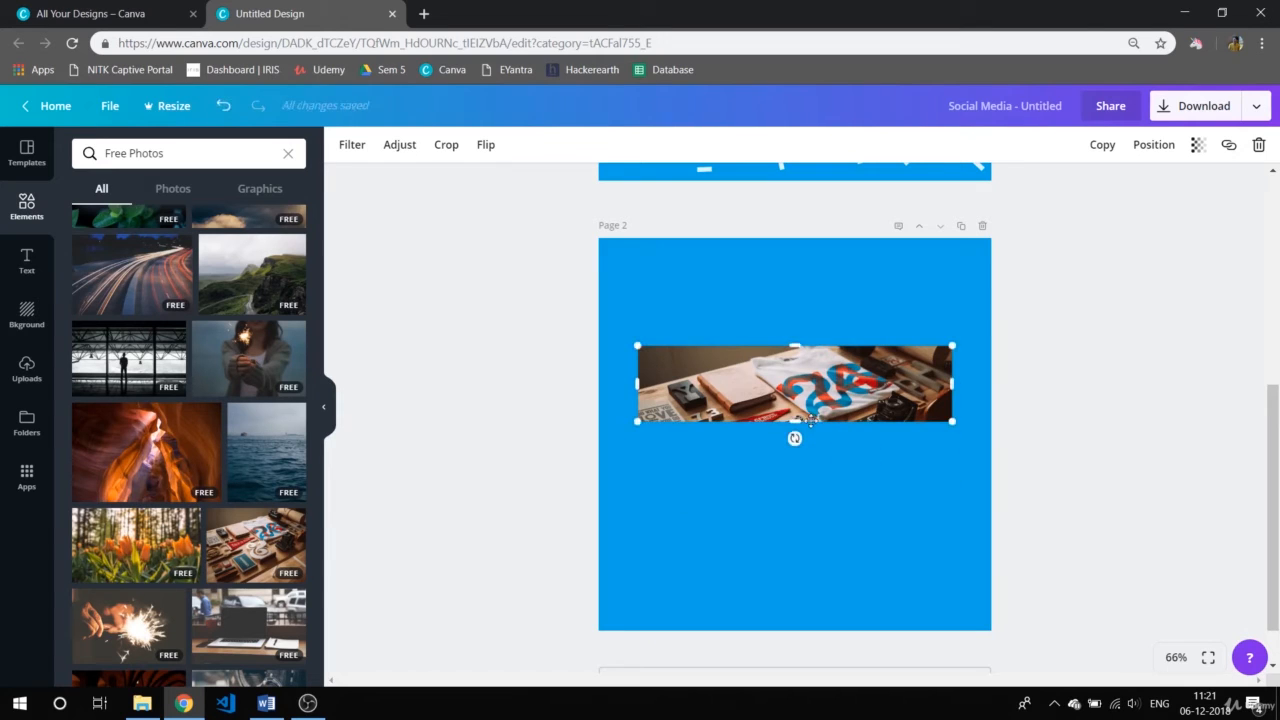
pyautogui.moveTo(640, 383); pyautogui.dragTo(773, 368)
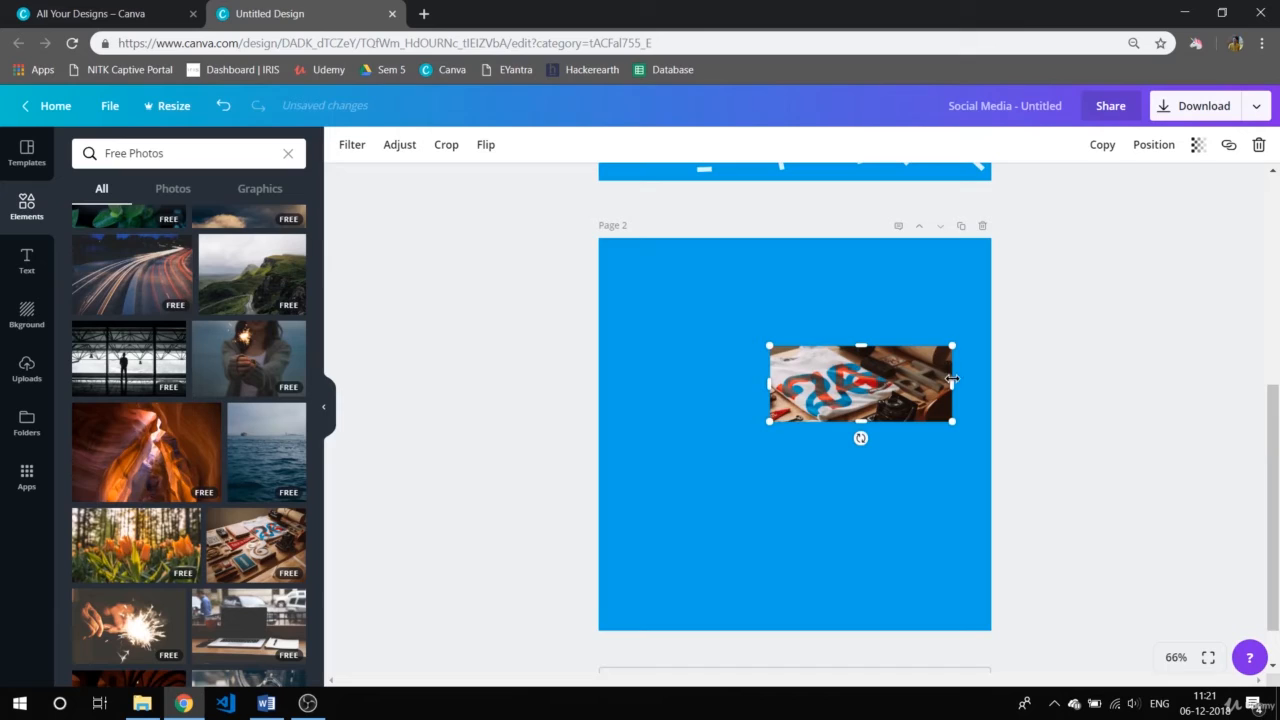
pyautogui.moveTo(952, 380); pyautogui.dragTo(890, 384)
pyautogui.click(1059, 366)
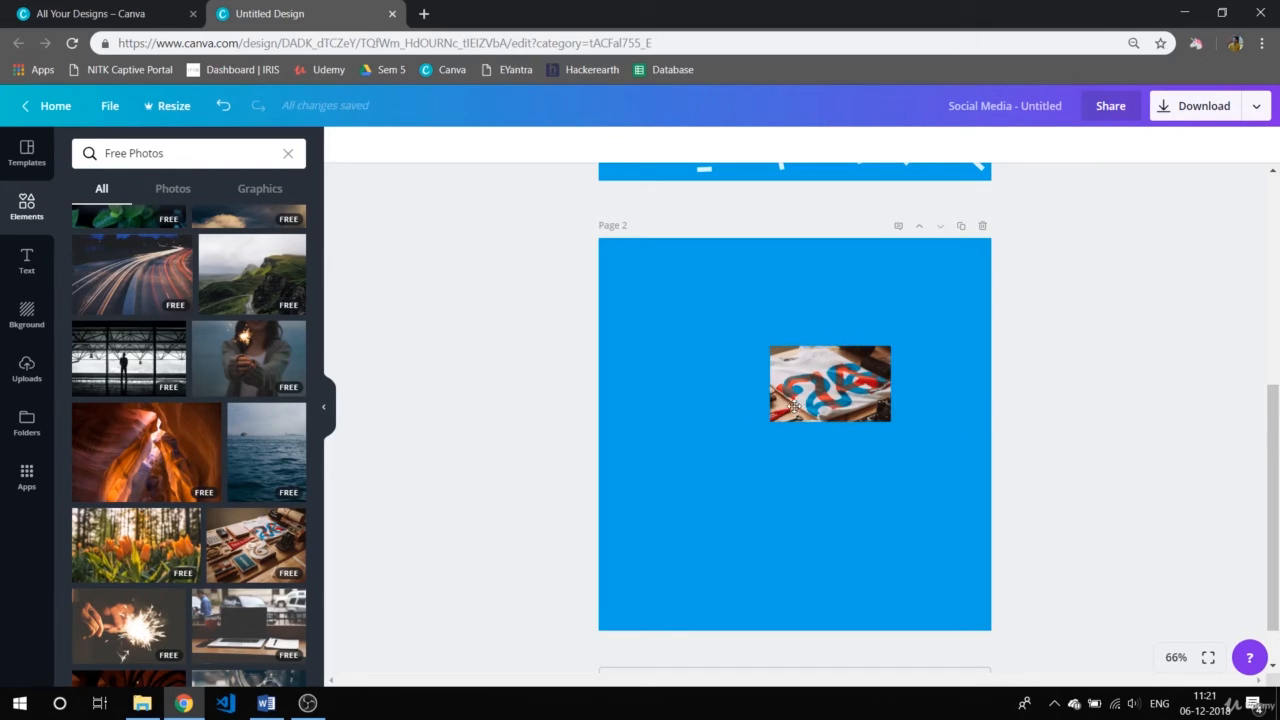
# Move the cropped T-shirt photo to the upper left of page 2 and enlarge it to about three quarters of the page width.
pyautogui.moveTo(794, 411); pyautogui.dragTo(680, 370)
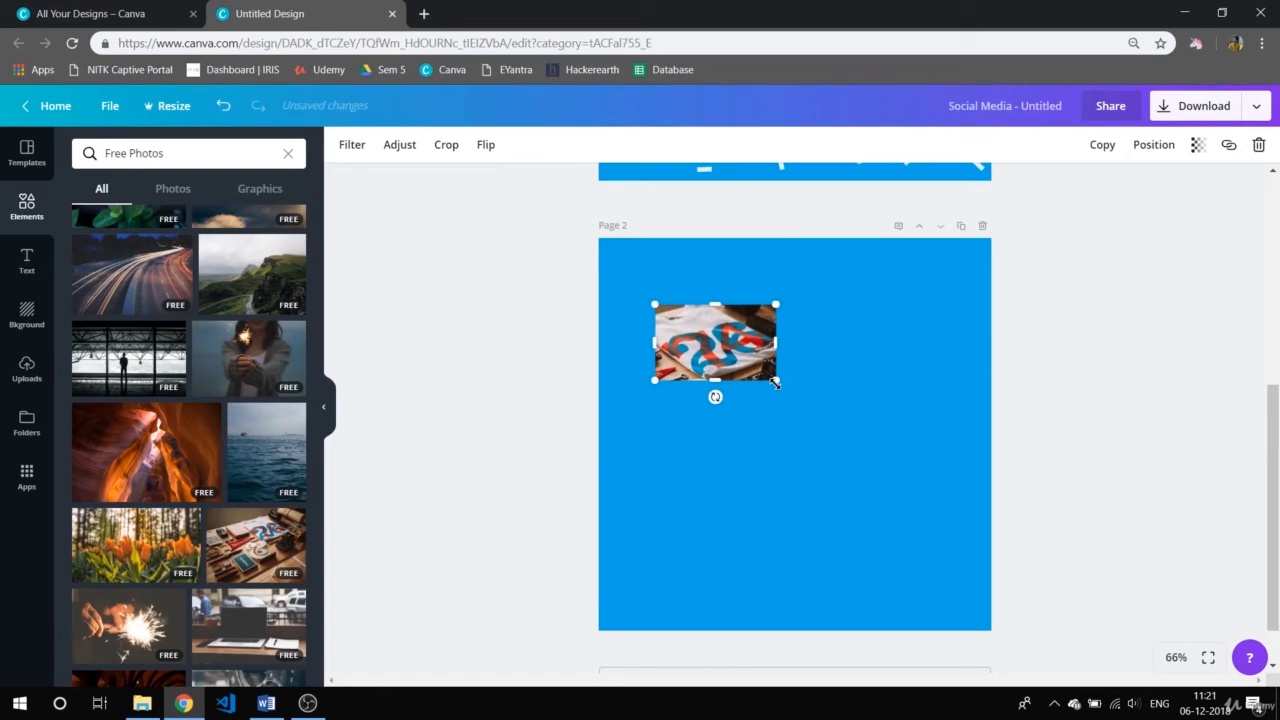
pyautogui.moveTo(775, 381); pyautogui.dragTo(918, 532)
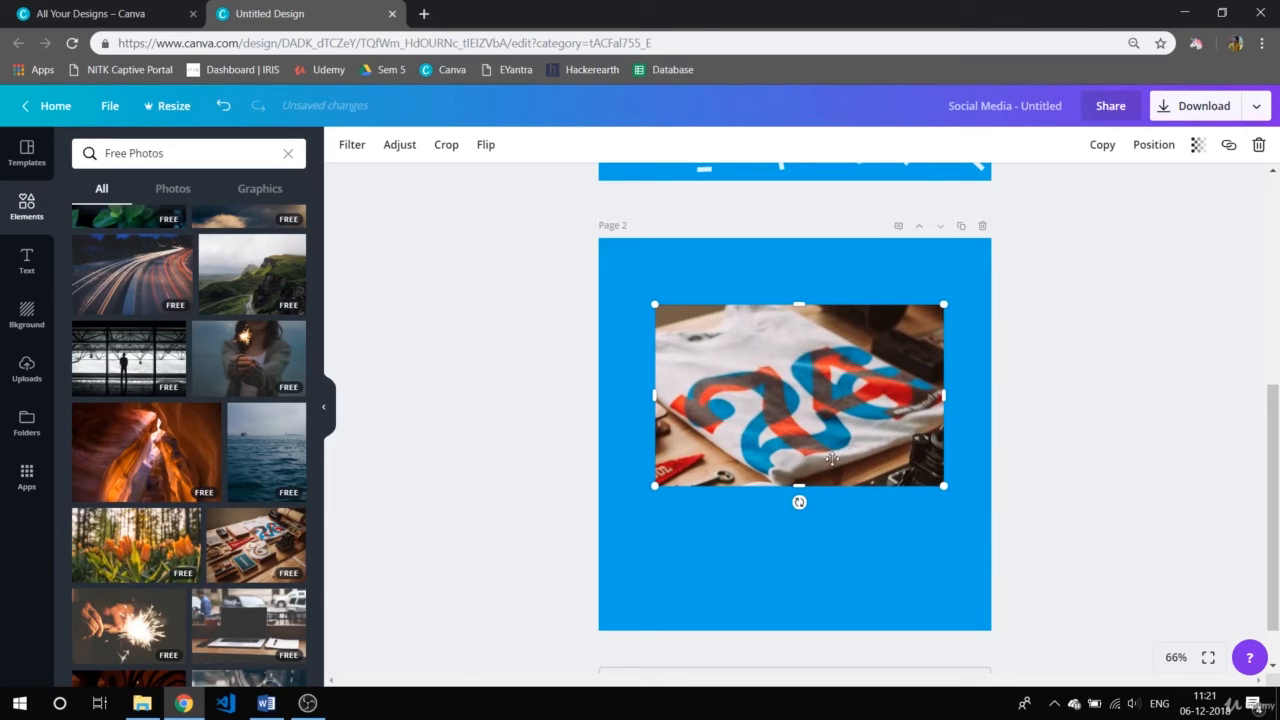
pyautogui.moveTo(808, 432); pyautogui.dragTo(791, 432)
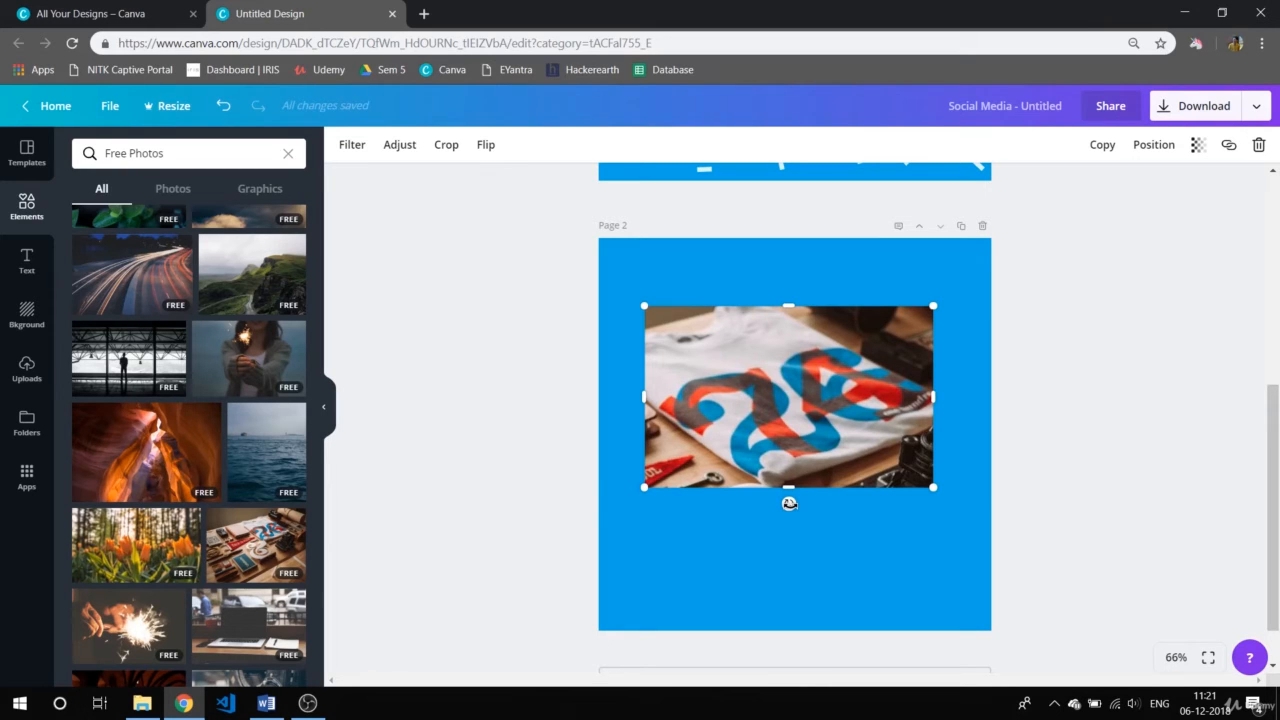
# Rotate the T-shirt photo slightly clockwise and place it in the upper part of page 2.
pyautogui.moveTo(789, 503); pyautogui.dragTo(784, 453)
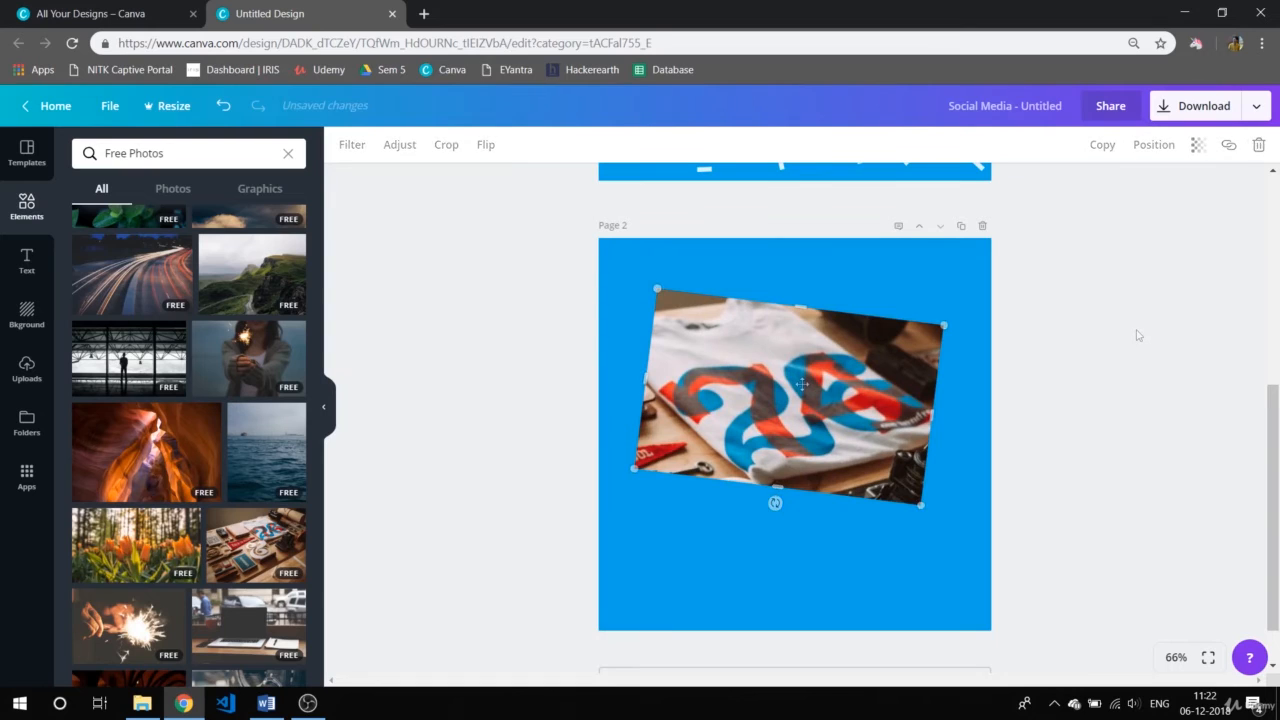
pyautogui.moveTo(802, 384); pyautogui.dragTo(790, 356)
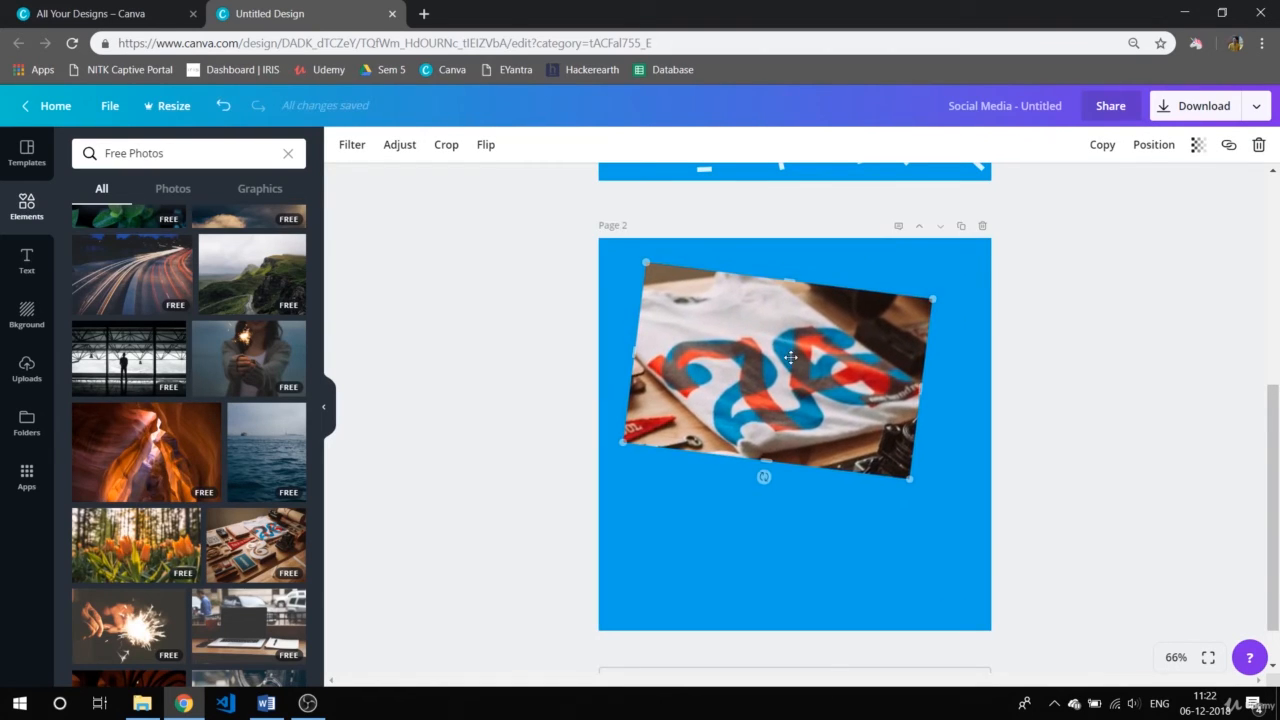
pyautogui.click(1092, 354)
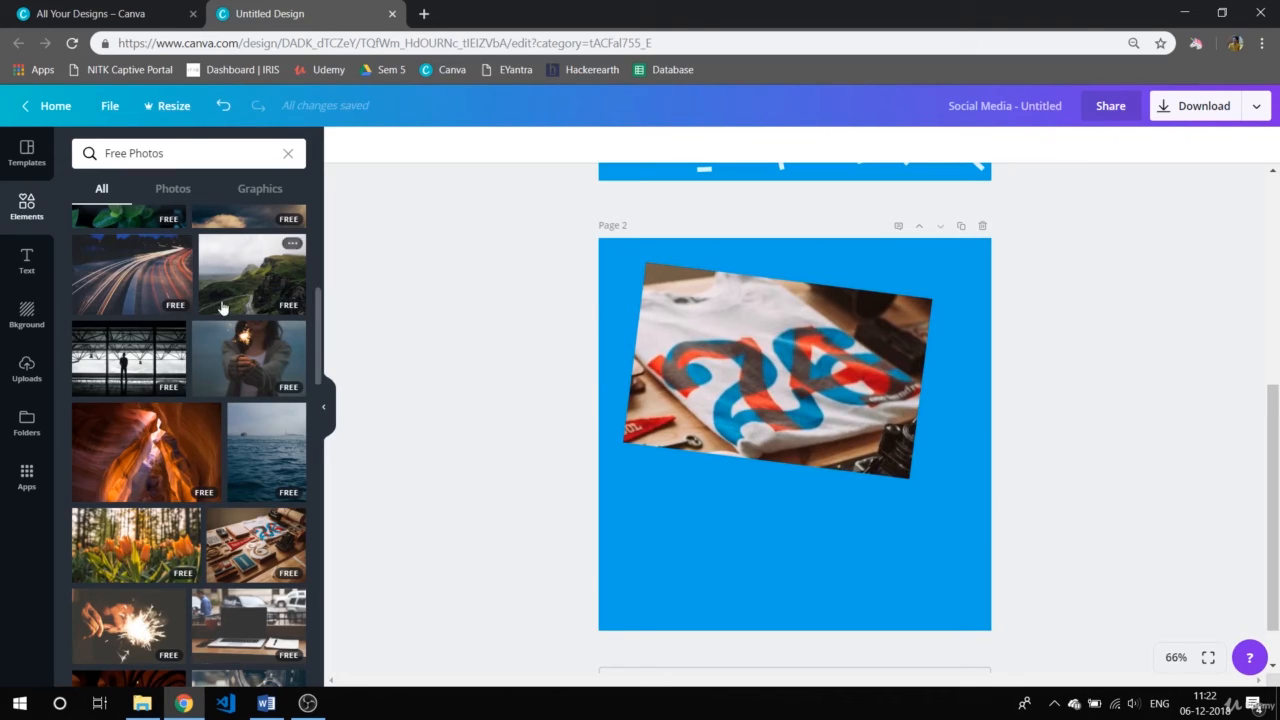
# Replace the current elements search with "new year" and run it.
pyautogui.scroll(5, 290, 245)
pyautogui.click(187, 143)
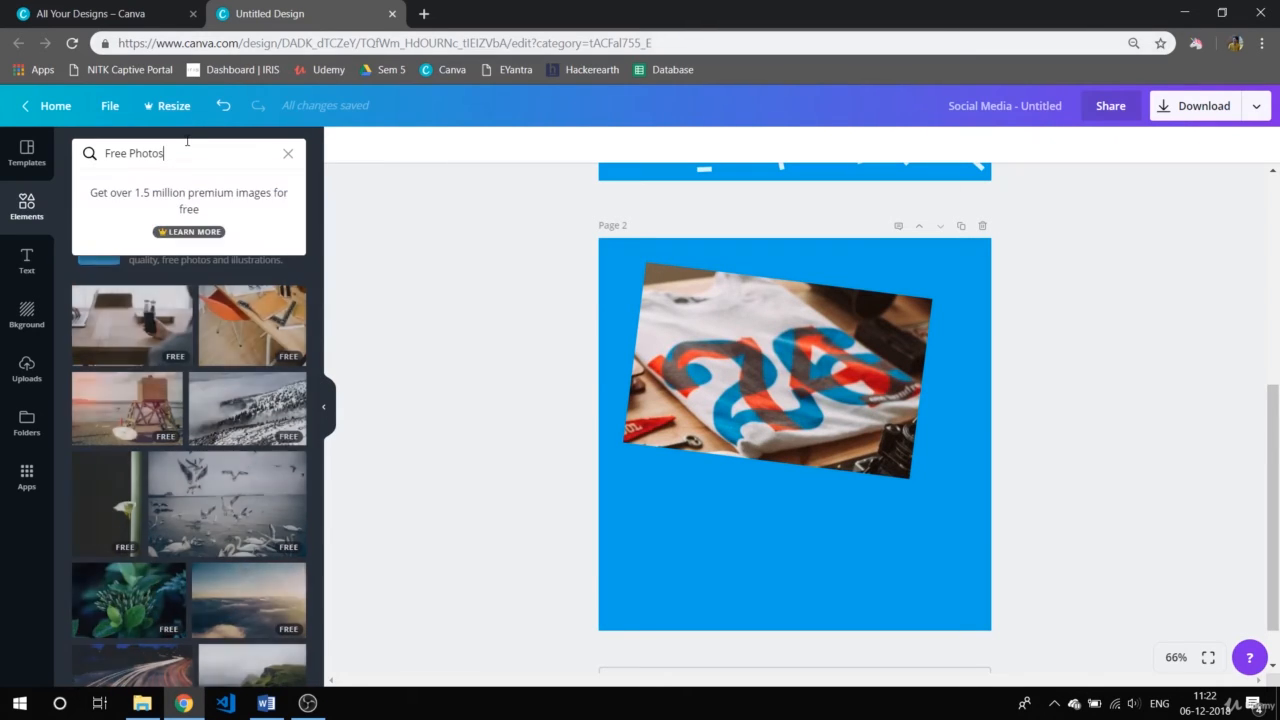
pyautogui.press('BackSpace')
pyautogui.press('BackSpace')
pyautogui.press('BackSpace')
pyautogui.press('BackSpace')
pyautogui.press('BackSpace')
pyautogui.press('BackSpace')
pyautogui.press('BackSpace')
pyautogui.press('BackSpace')
pyautogui.press('BackSpace')
pyautogui.press('BackSpace')
pyautogui.press('BackSpace')
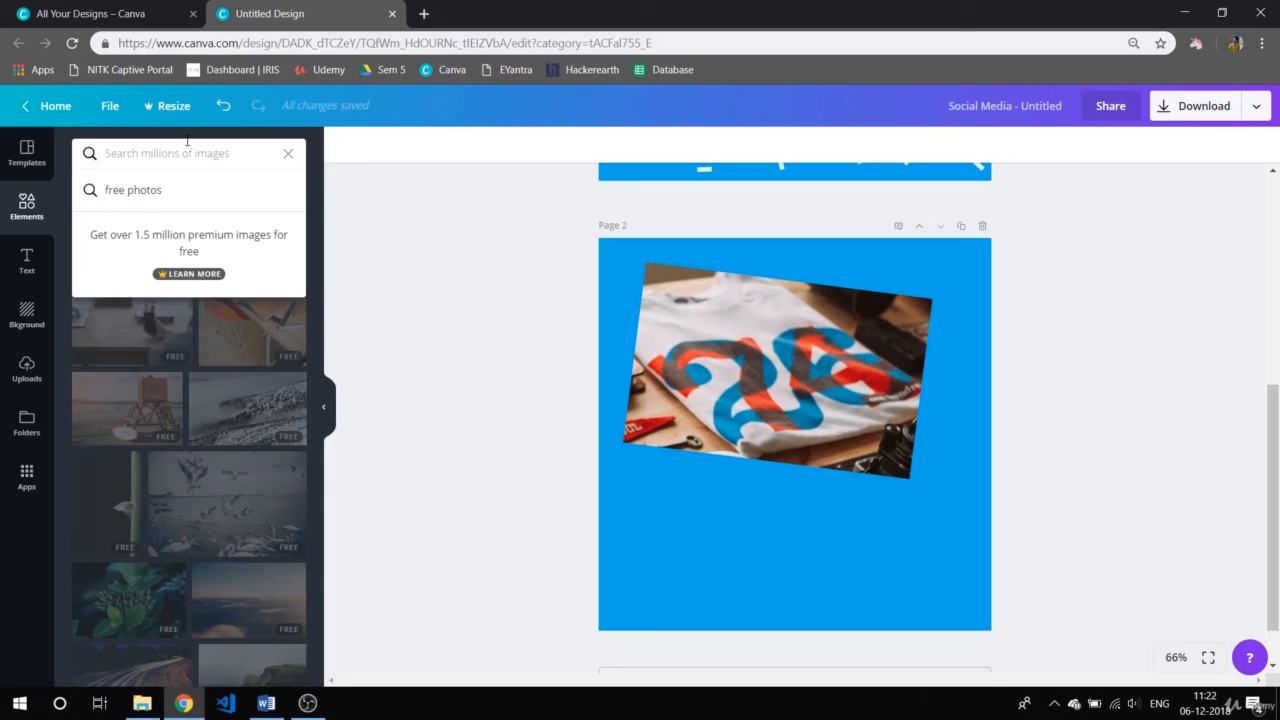
pyautogui.write('n')
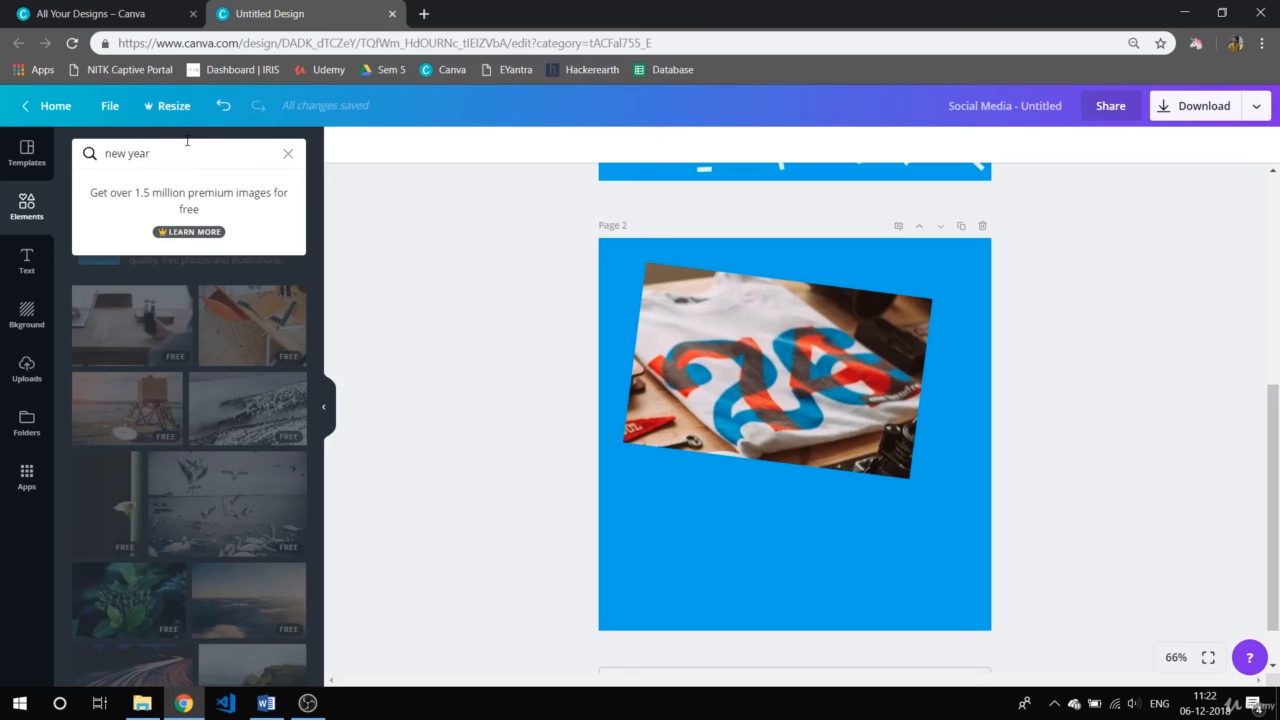
pyautogui.write('ew year')
pyautogui.press('Return')
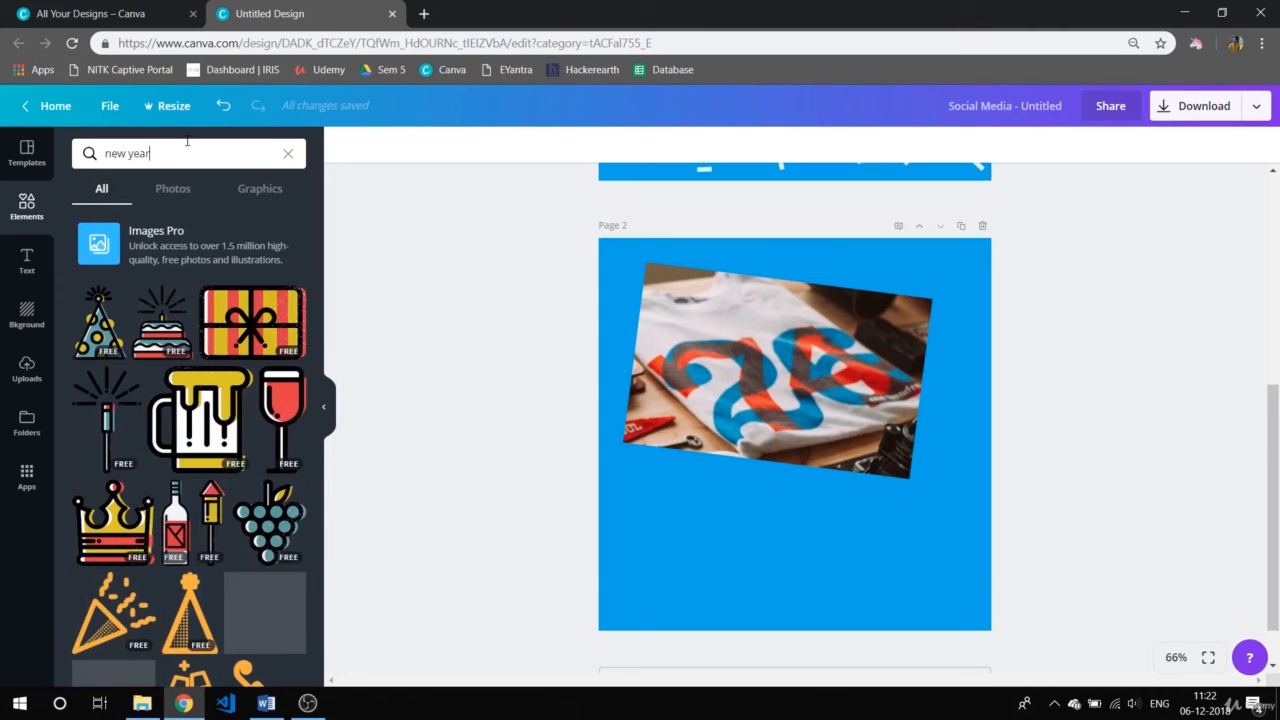
# Limit the "new year" results to photos and look through the free and paid images.
pyautogui.click(172, 189)
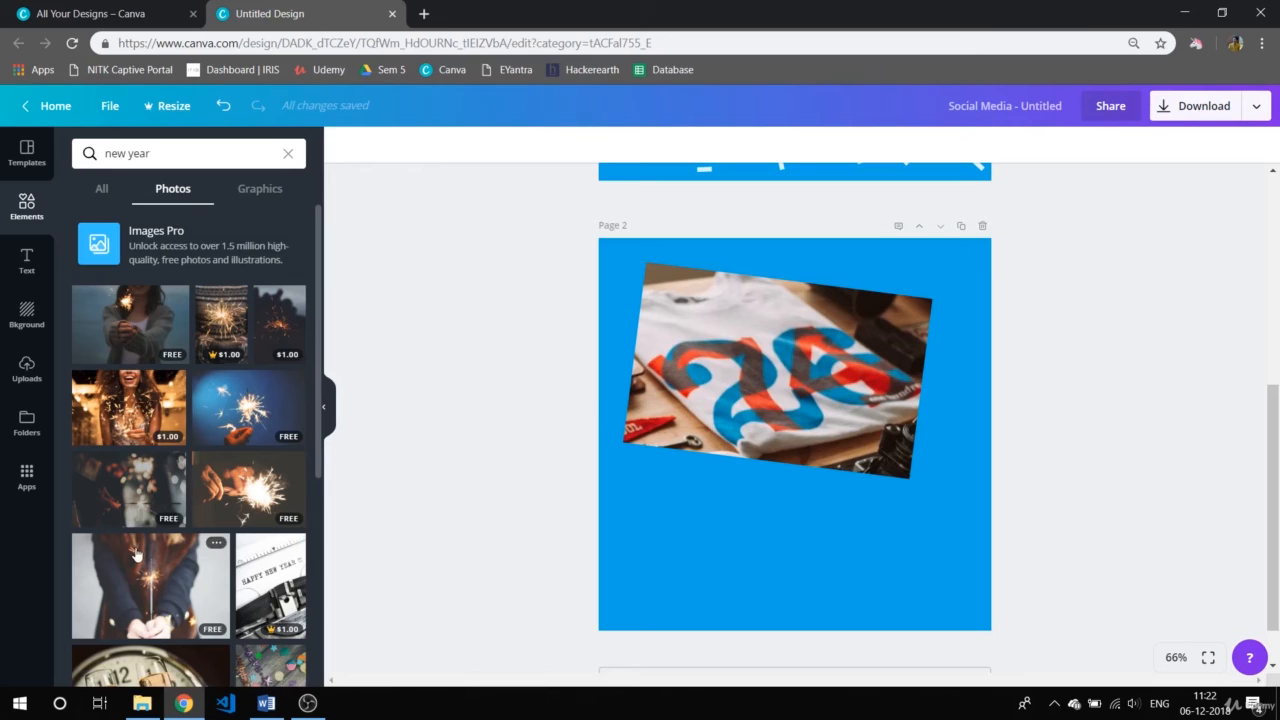
pyautogui.scroll(-5, 136, 555)
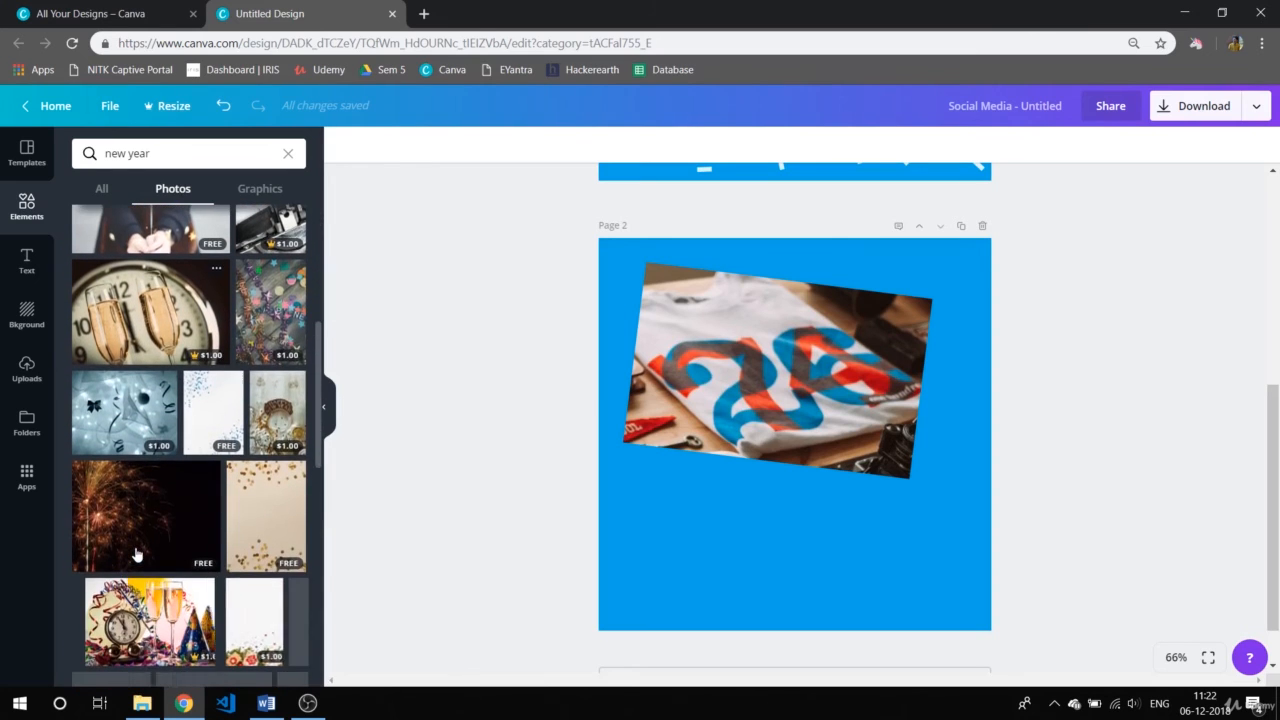
pyautogui.scroll(-3, 136, 555)
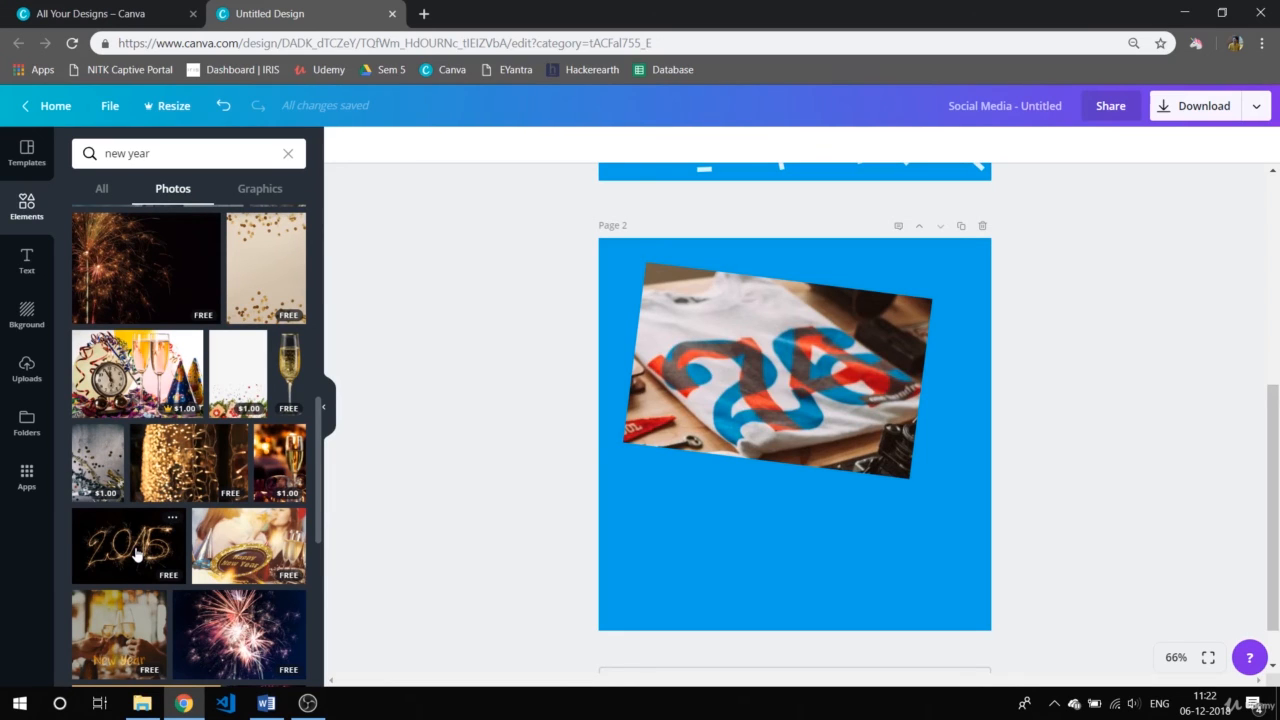
# Add the free "new year" photo of a woman holding a sparkler to page 2 and shrink it to about half the page width.
pyautogui.scroll(10, 136, 553)
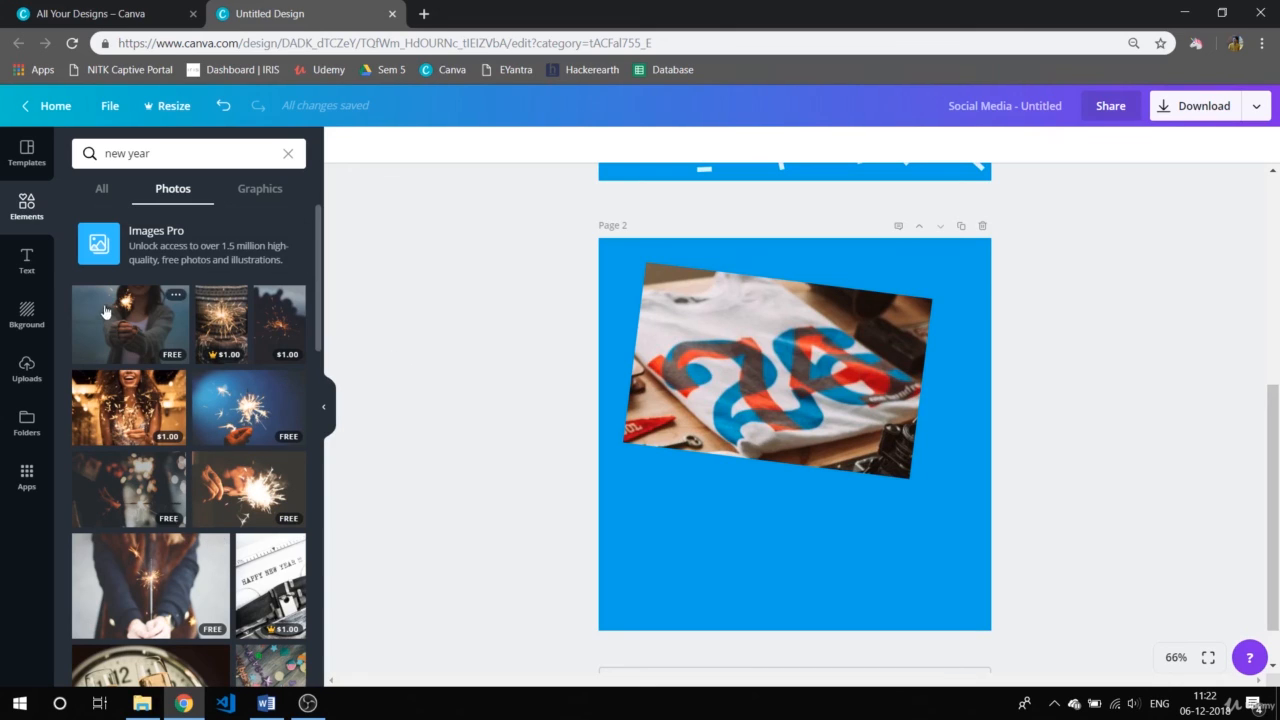
pyautogui.scroll(-1, 226, 500)
pyautogui.scroll(-2, 226, 500)
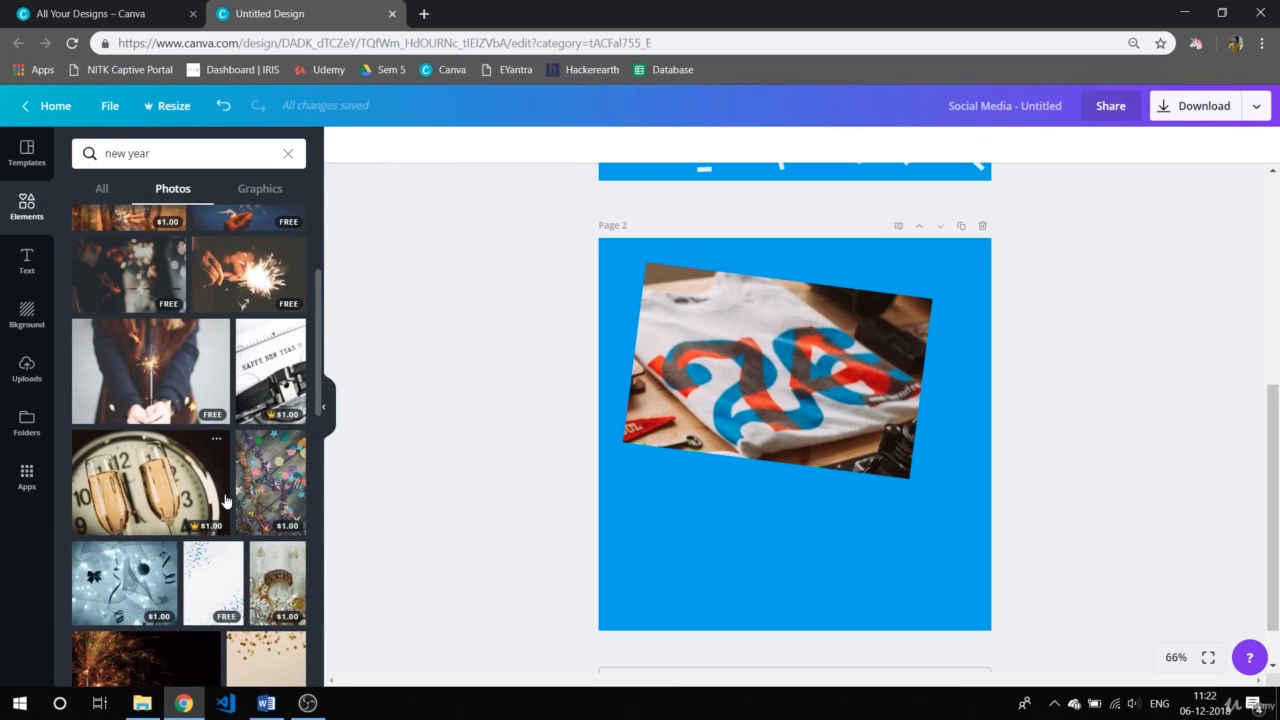
pyautogui.scroll(-1, 226, 500)
pyautogui.scroll(-1, 226, 500)
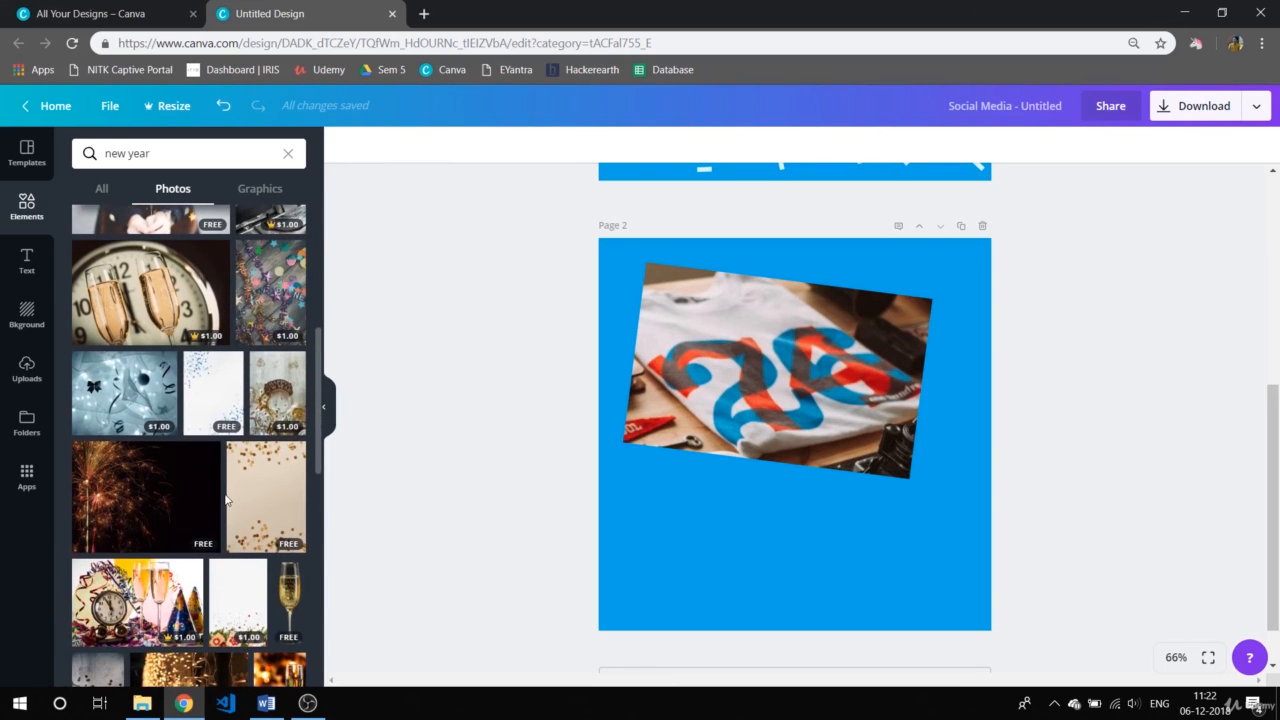
pyautogui.scroll(5, 226, 500)
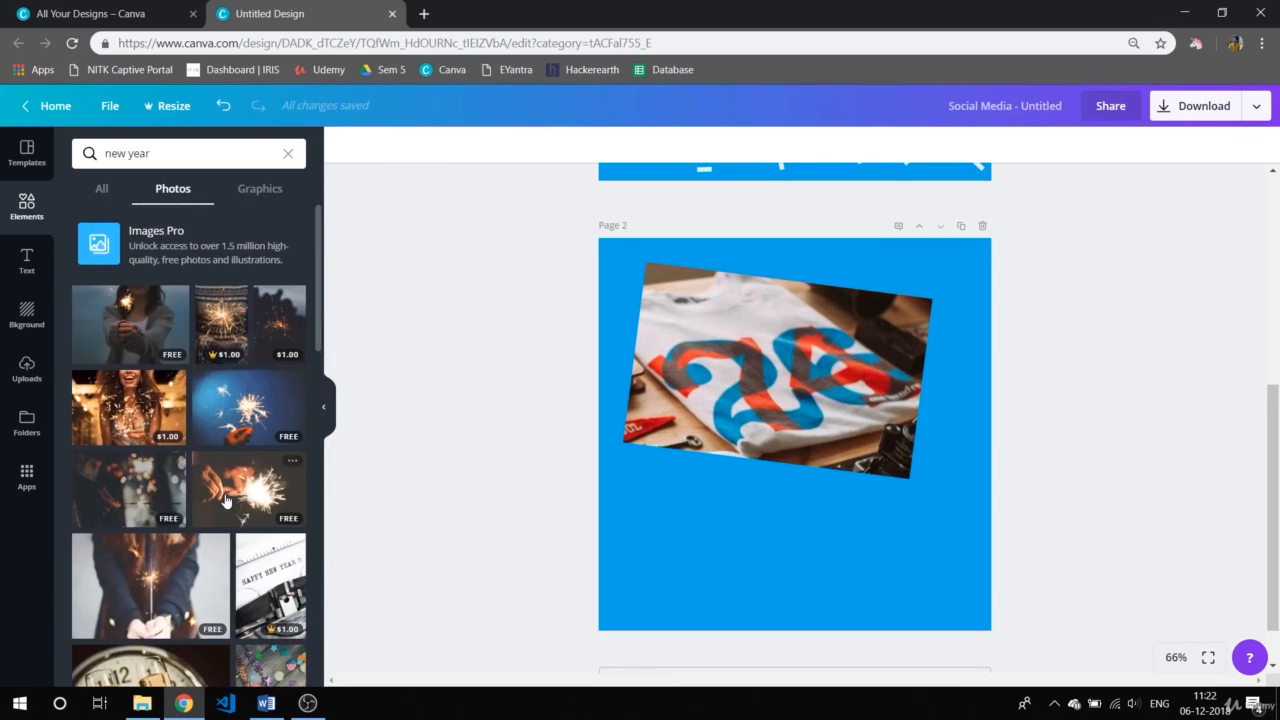
pyautogui.click(131, 358)
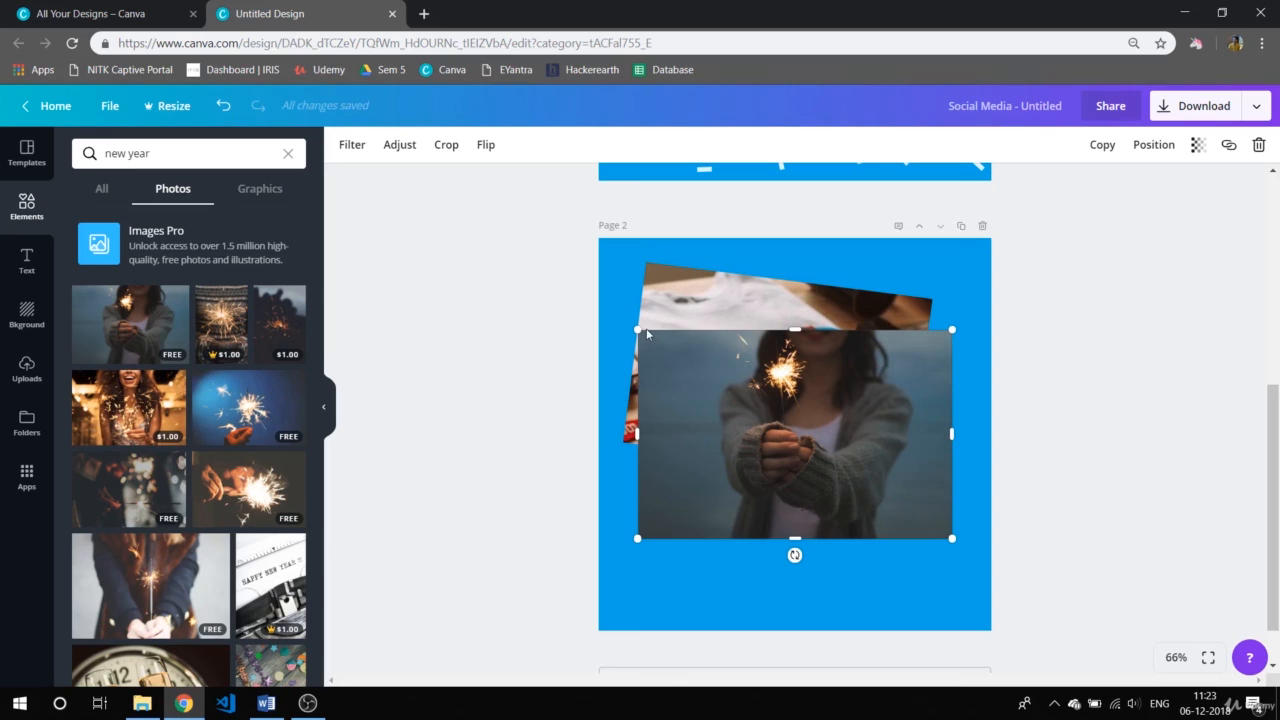
pyautogui.moveTo(637, 328); pyautogui.dragTo(745, 402)
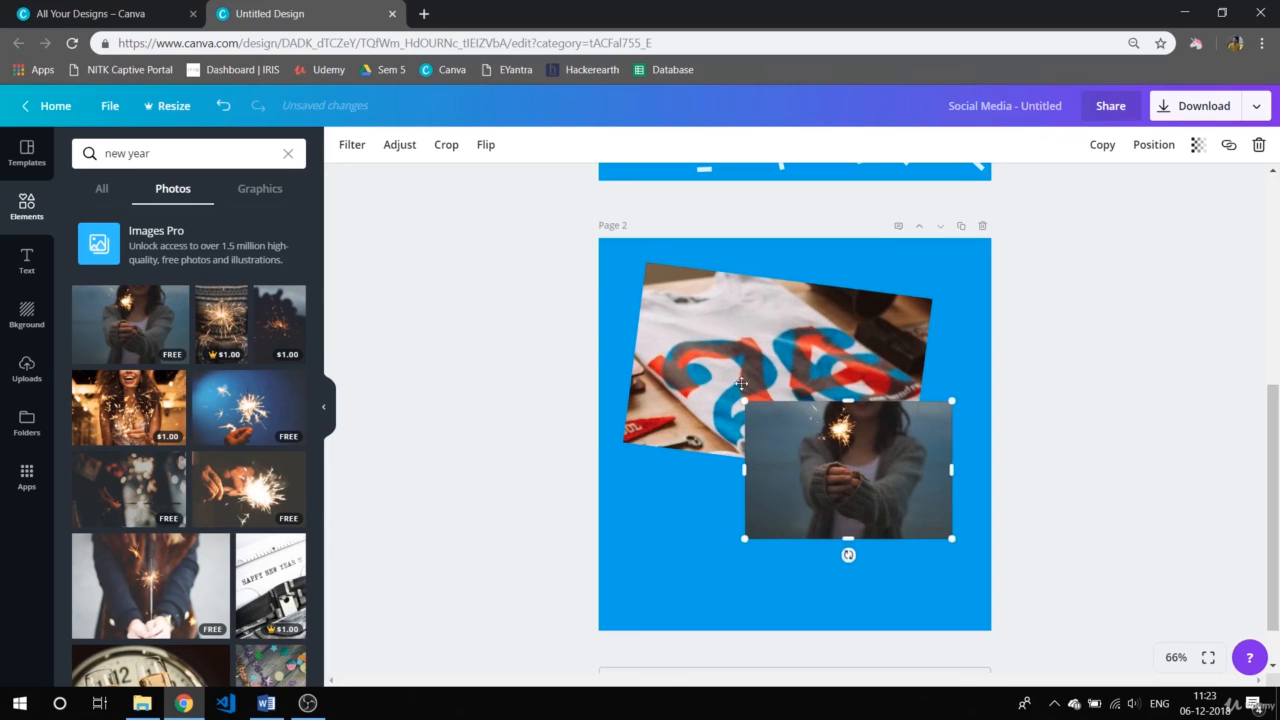
# Straighten the T-shirt photo to 0° and fit it into page 2's upper-left corner, then select the sparkler photo.
pyautogui.click(718, 366)
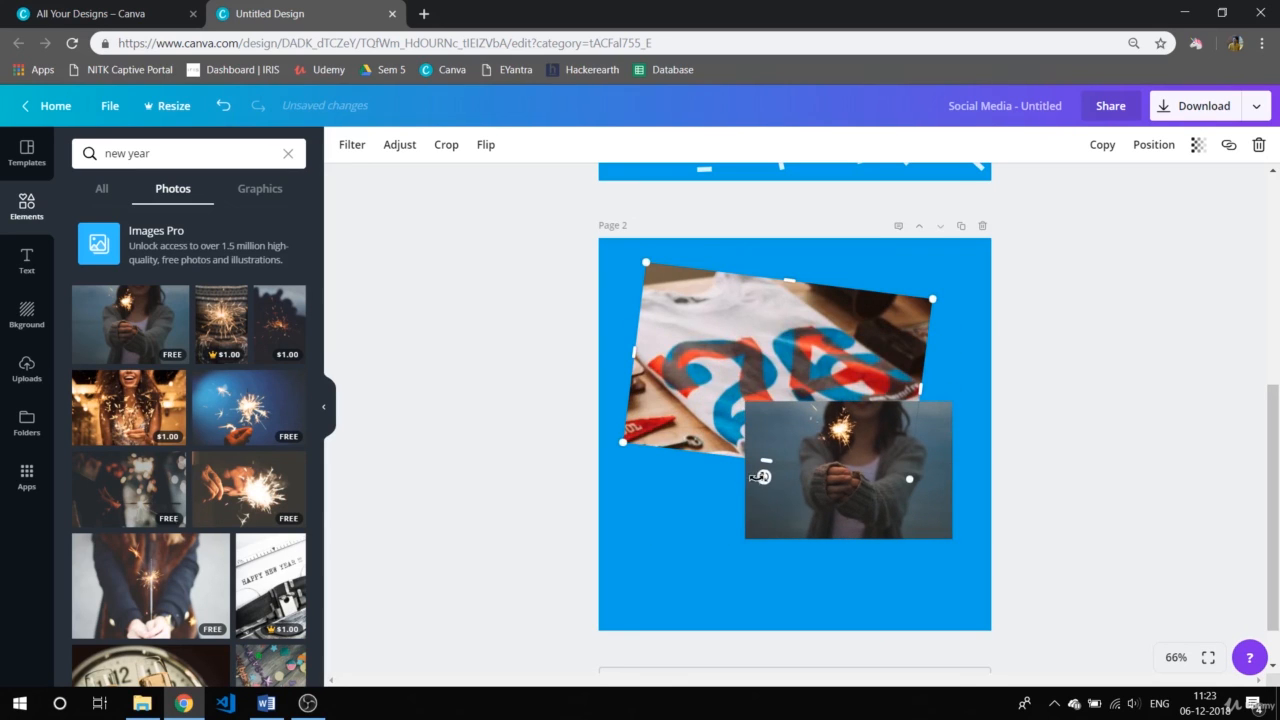
pyautogui.moveTo(764, 477); pyautogui.dragTo(772, 477)
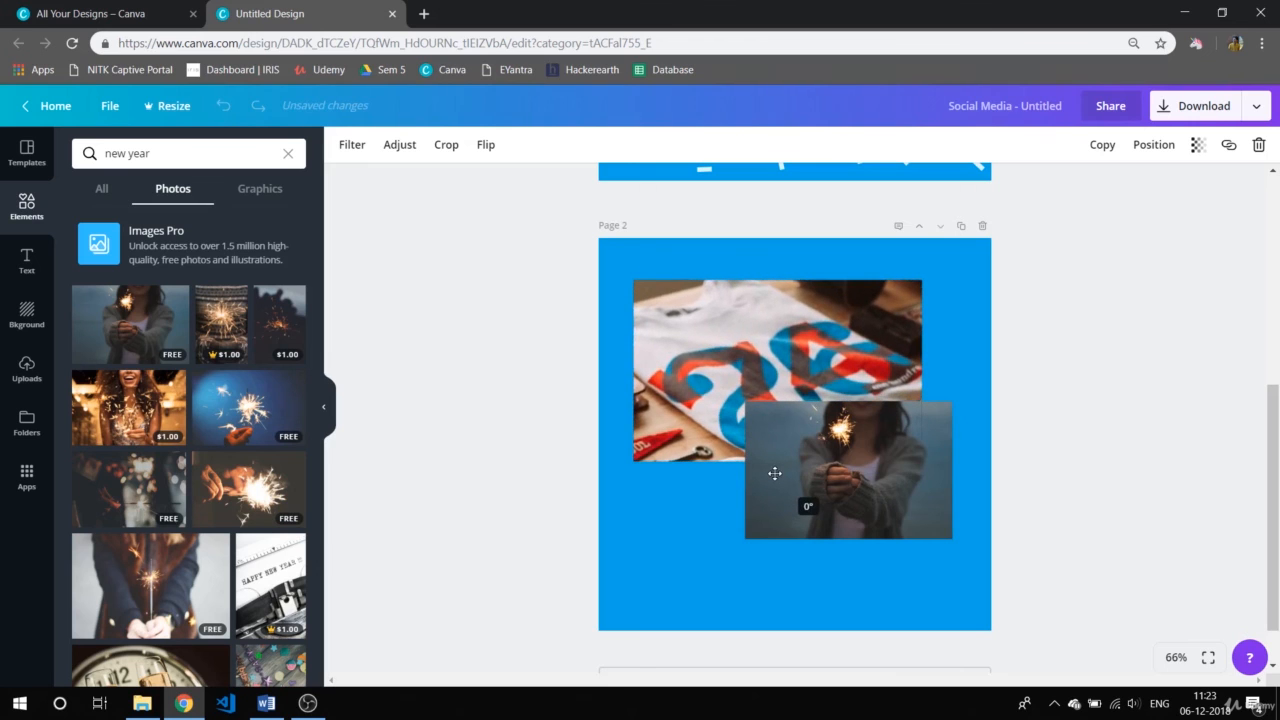
pyautogui.moveTo(713, 307); pyautogui.dragTo(679, 274)
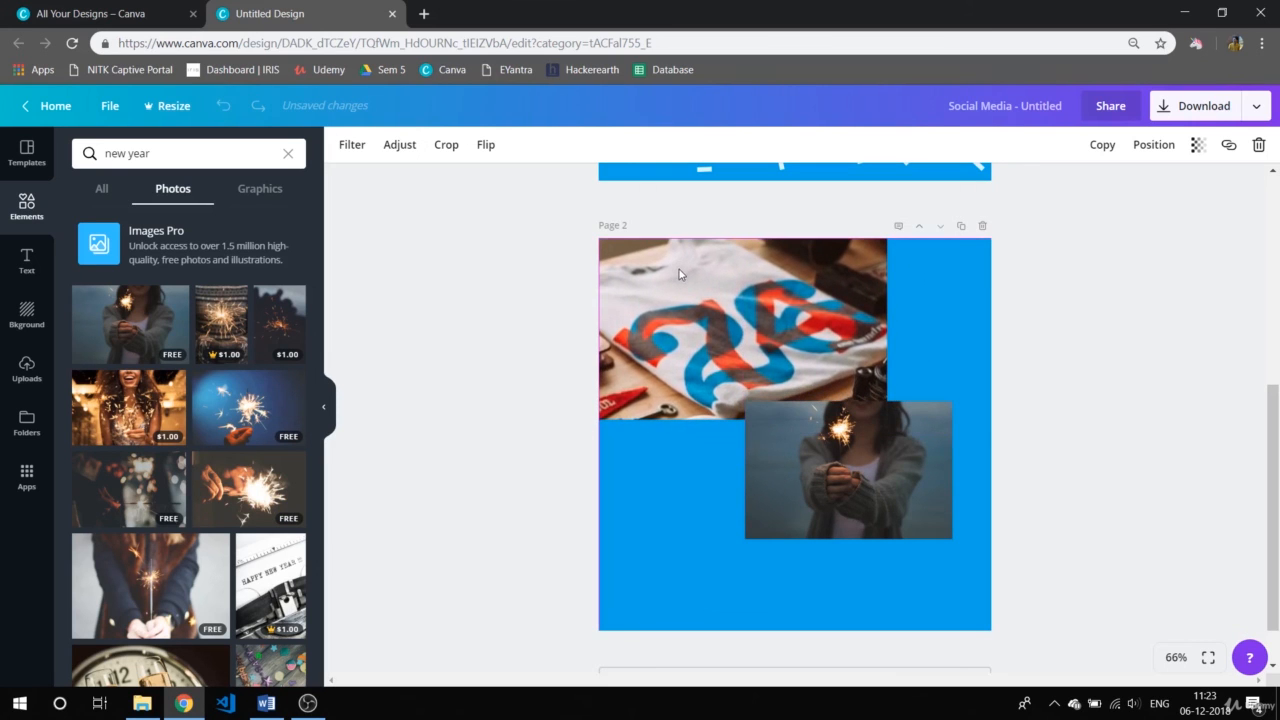
pyautogui.click(744, 436)
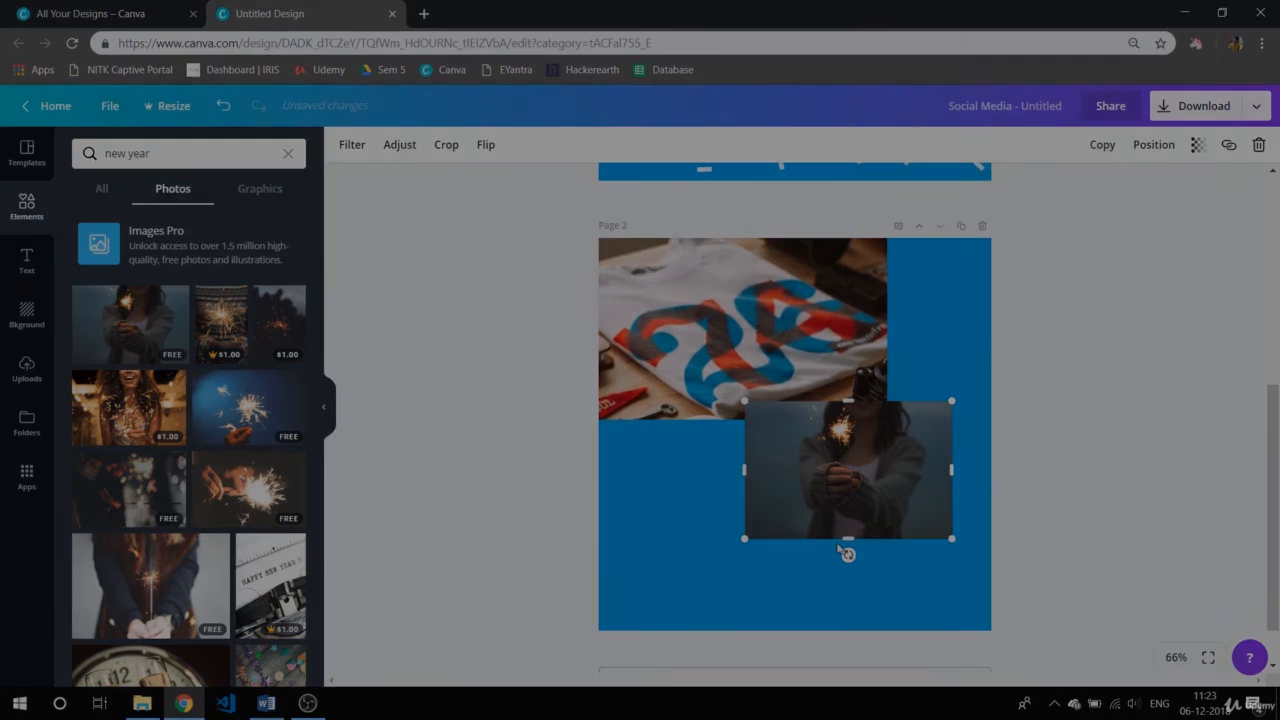